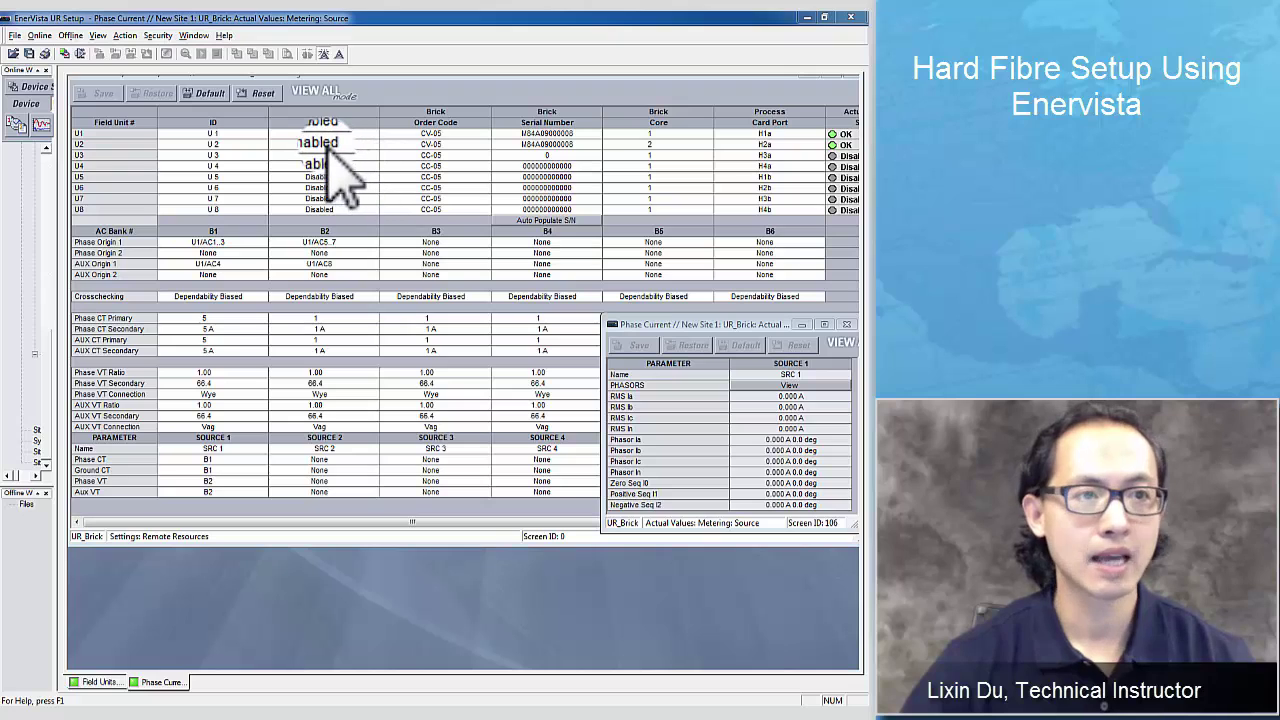
Restore default field unit, AC bank and source settings and save them to the relay
left_click(208, 95)
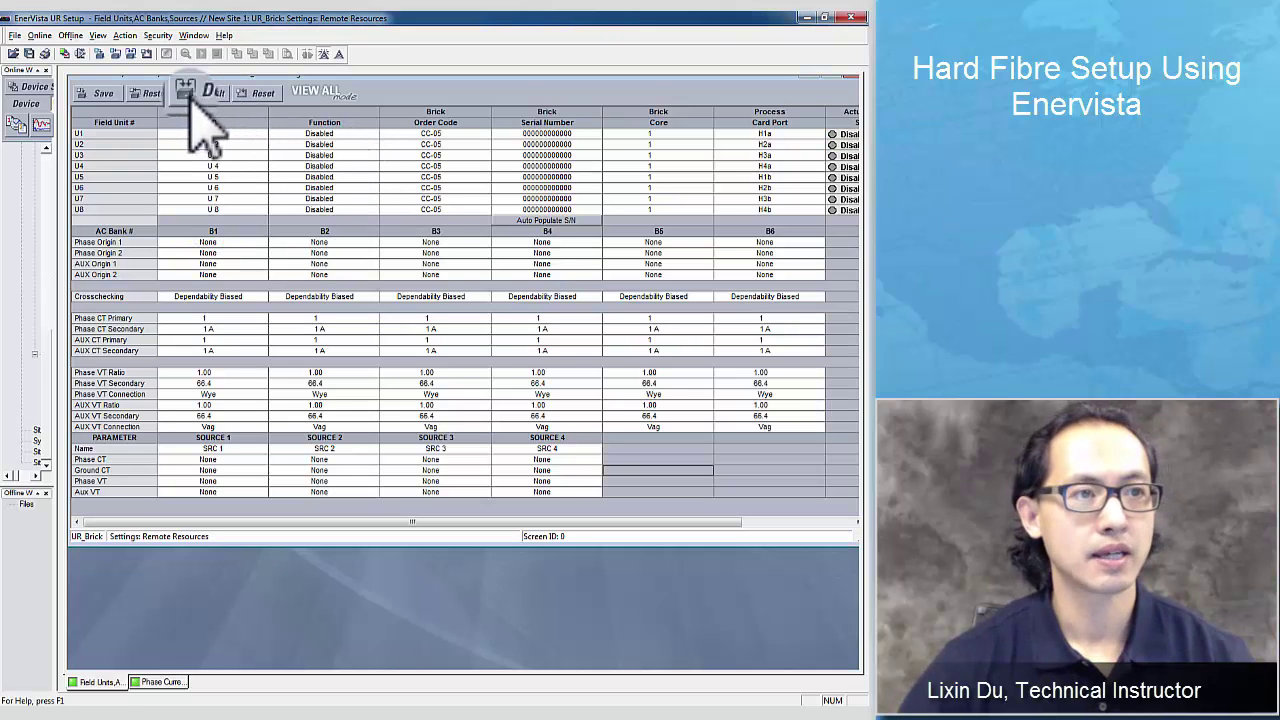
left_click(103, 93)
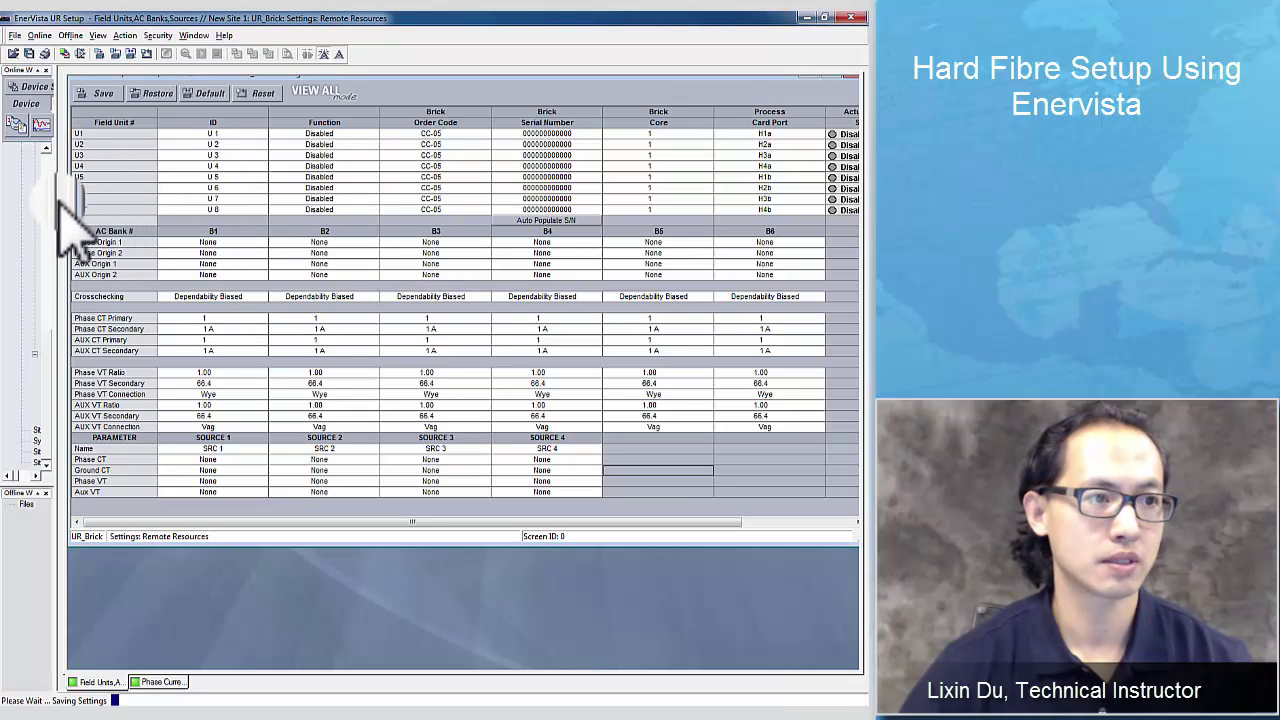
left_click_drag(55, 205, 192, 230)
left_click_drag(186, 343, 183, 163)
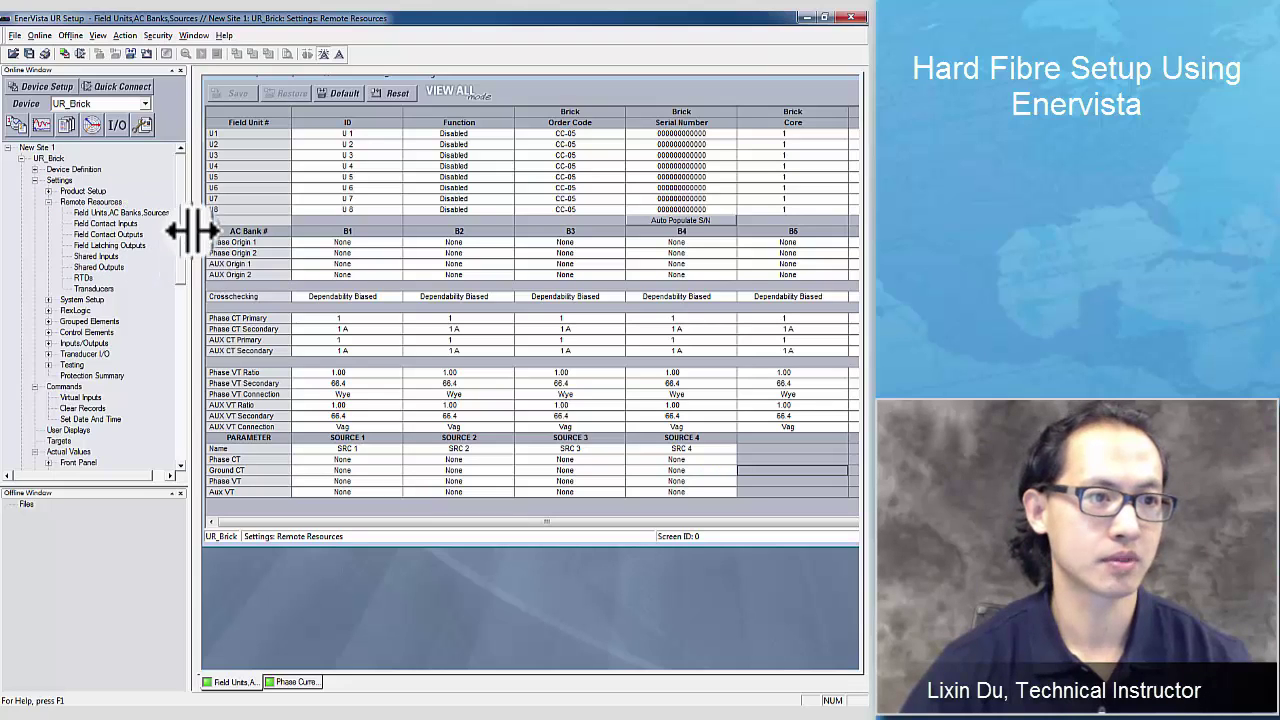
left_click_drag(190, 231, 48, 232)
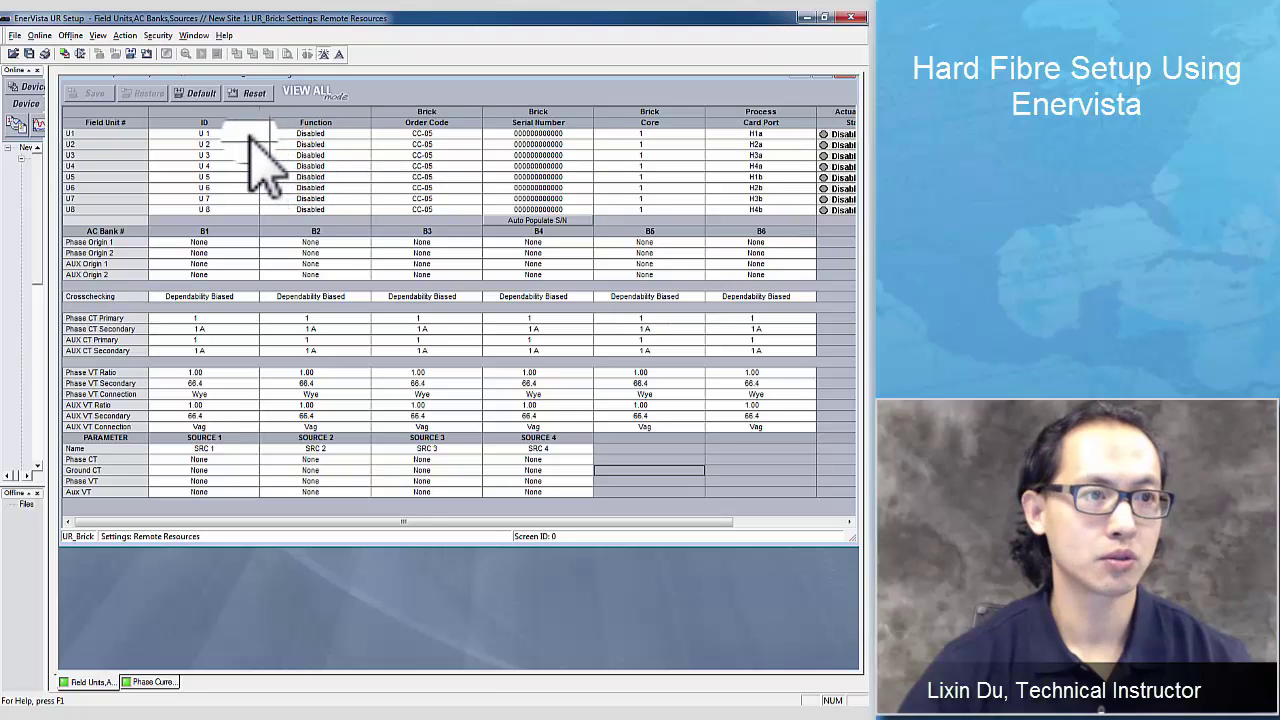
Enable field units U1 and U2 and set both order codes to CV-05
left_click(320, 133)
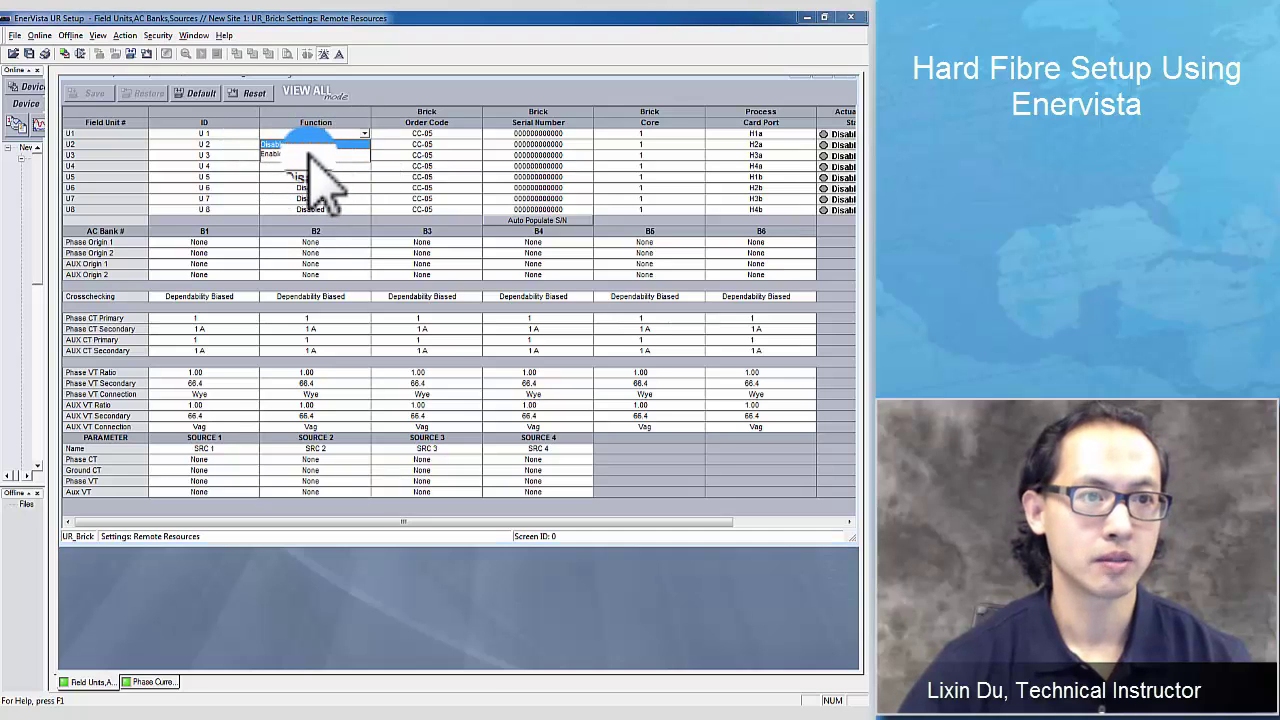
left_click(305, 147)
left_click(345, 145)
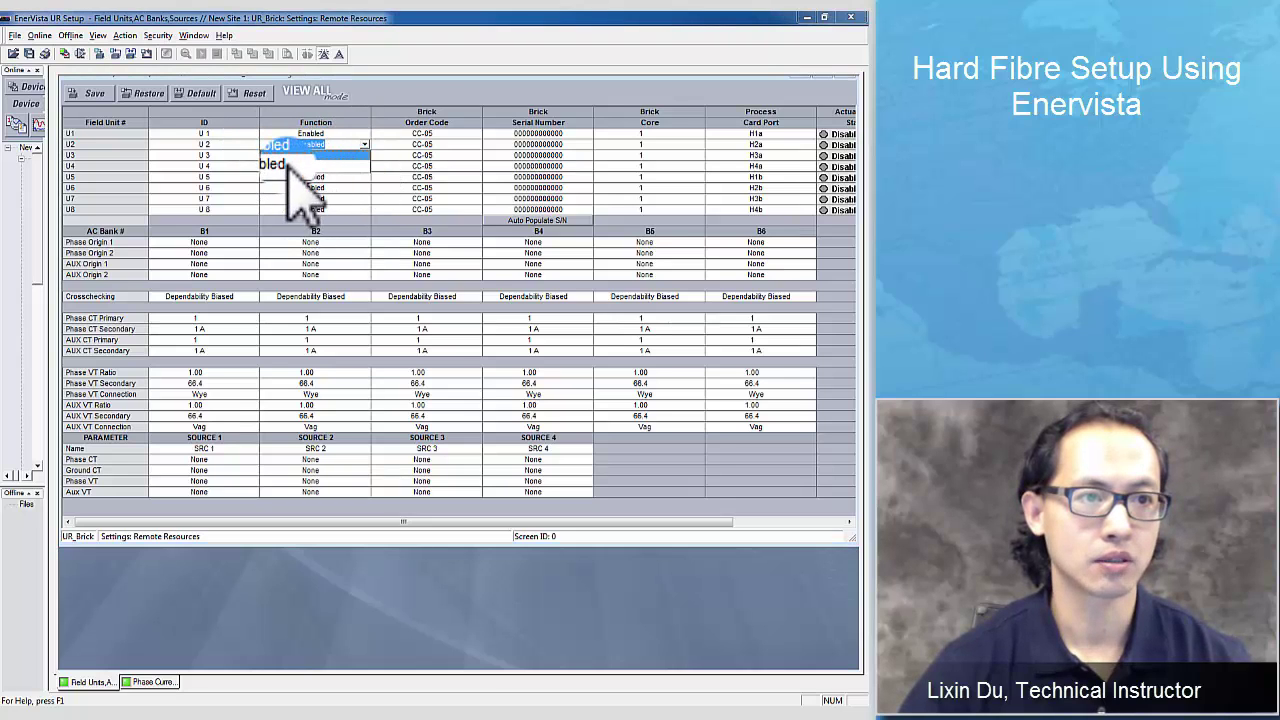
left_click(300, 157)
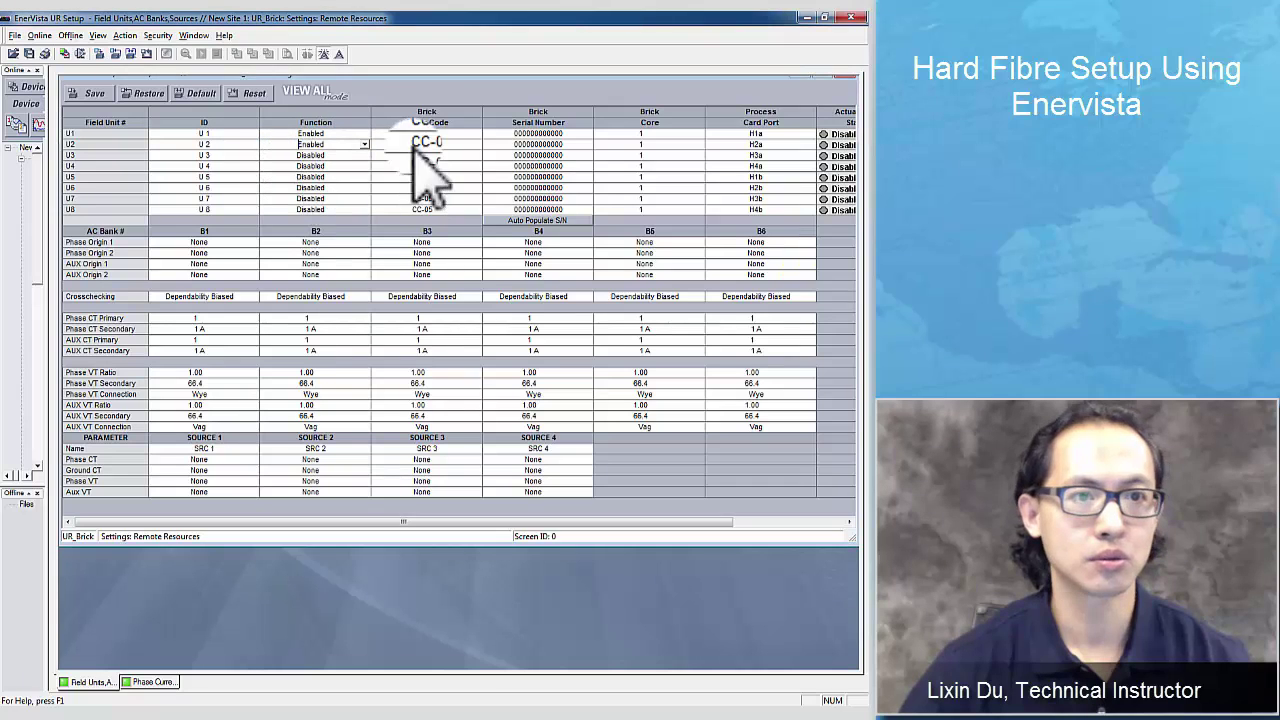
left_click(477, 133)
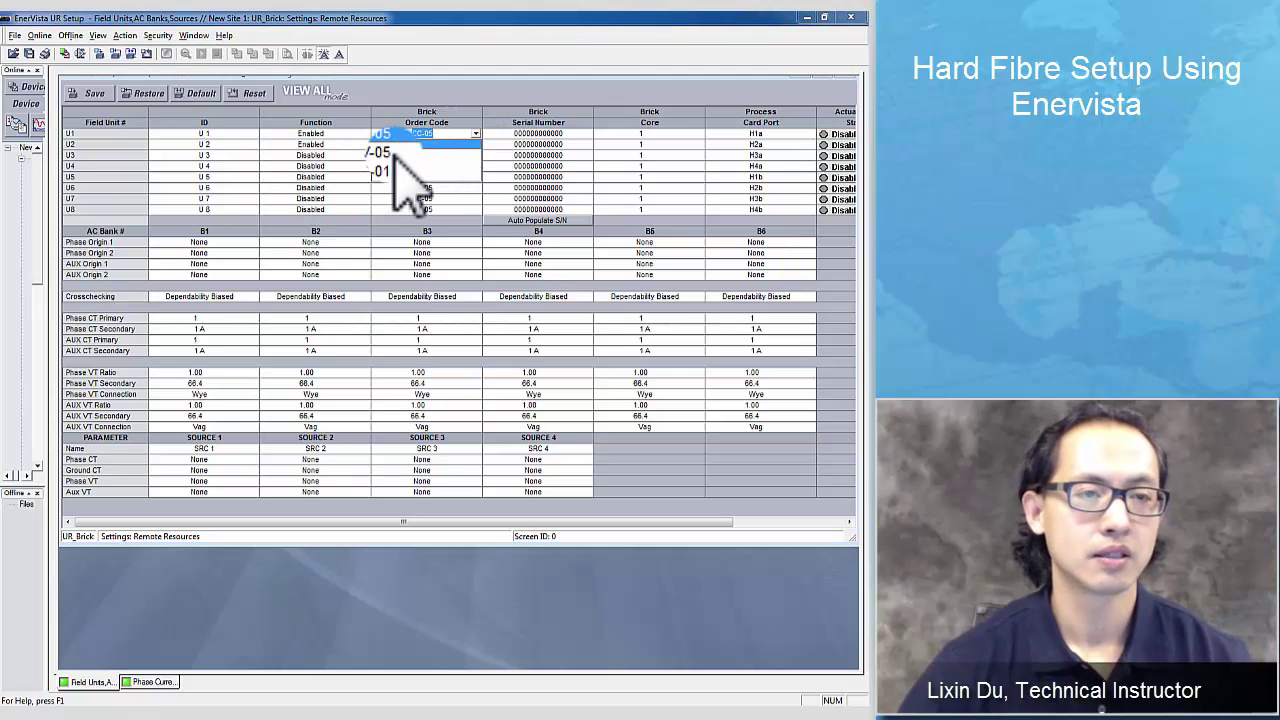
left_click(397, 155)
left_click(474, 146)
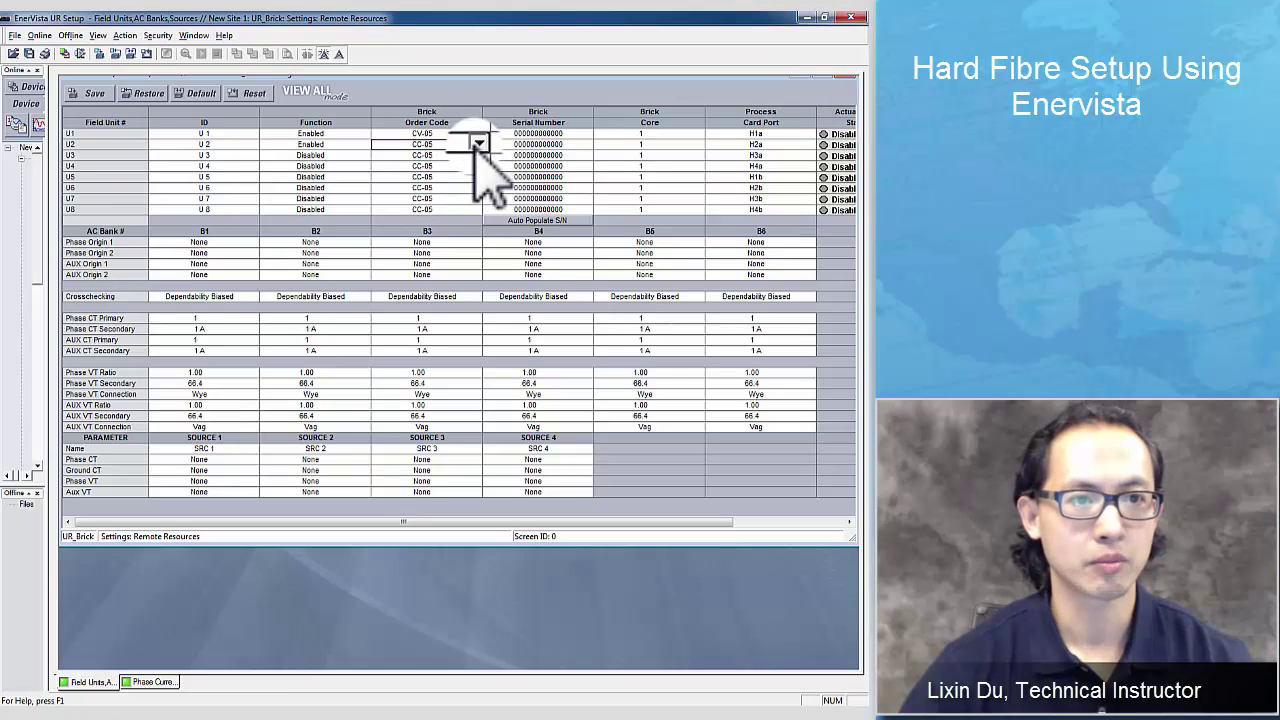
left_click(478, 143)
left_click(400, 166)
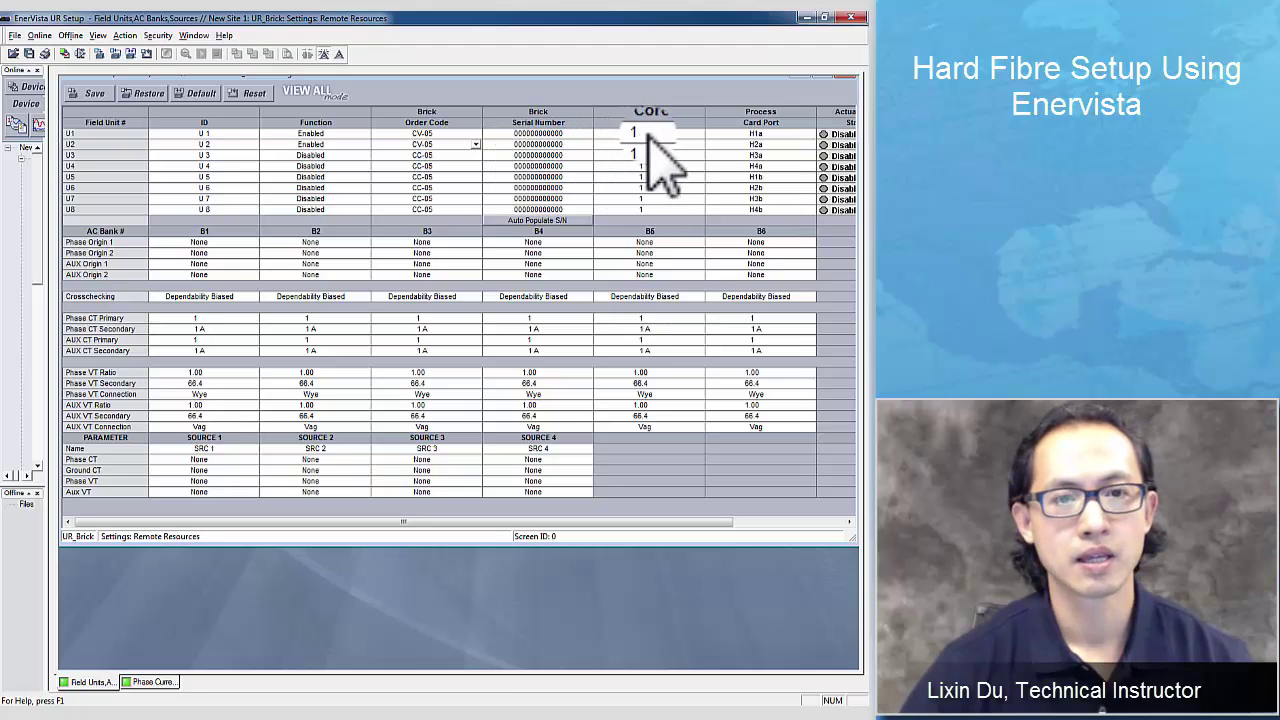
Set U2's brick core to 2 and save the field unit settings
left_click(690, 144)
left_click(695, 144)
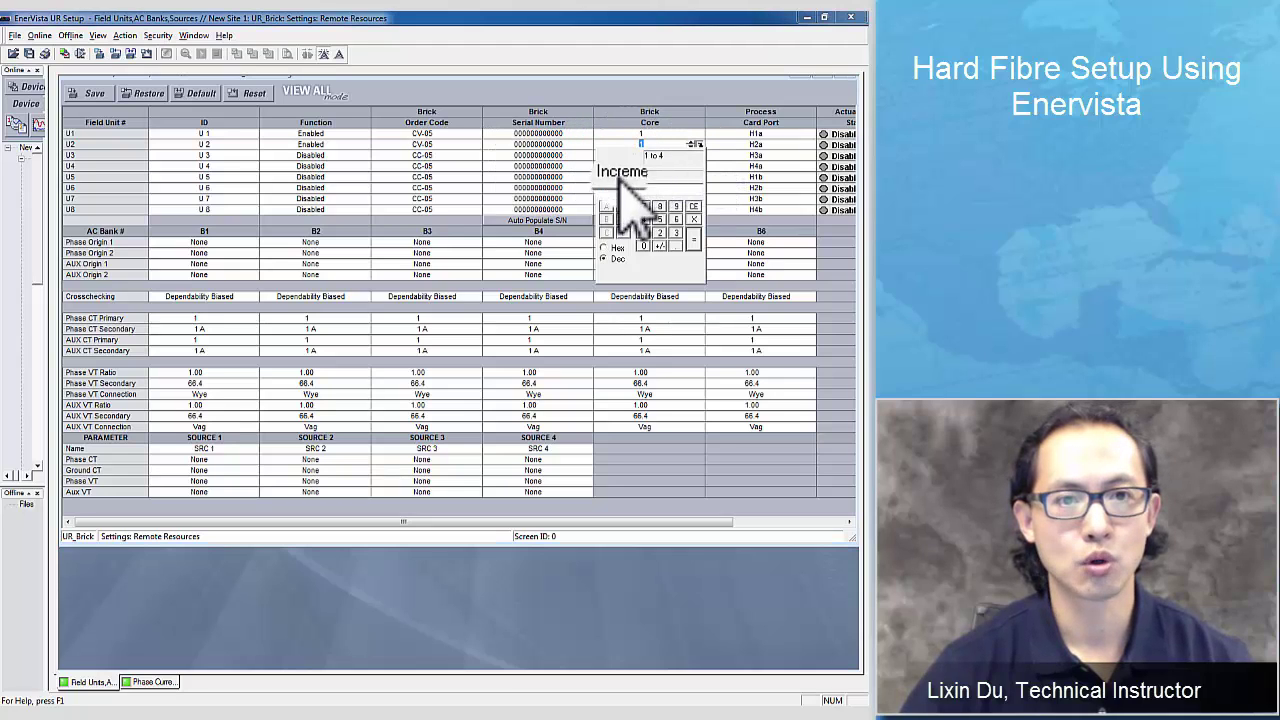
left_click(659, 232)
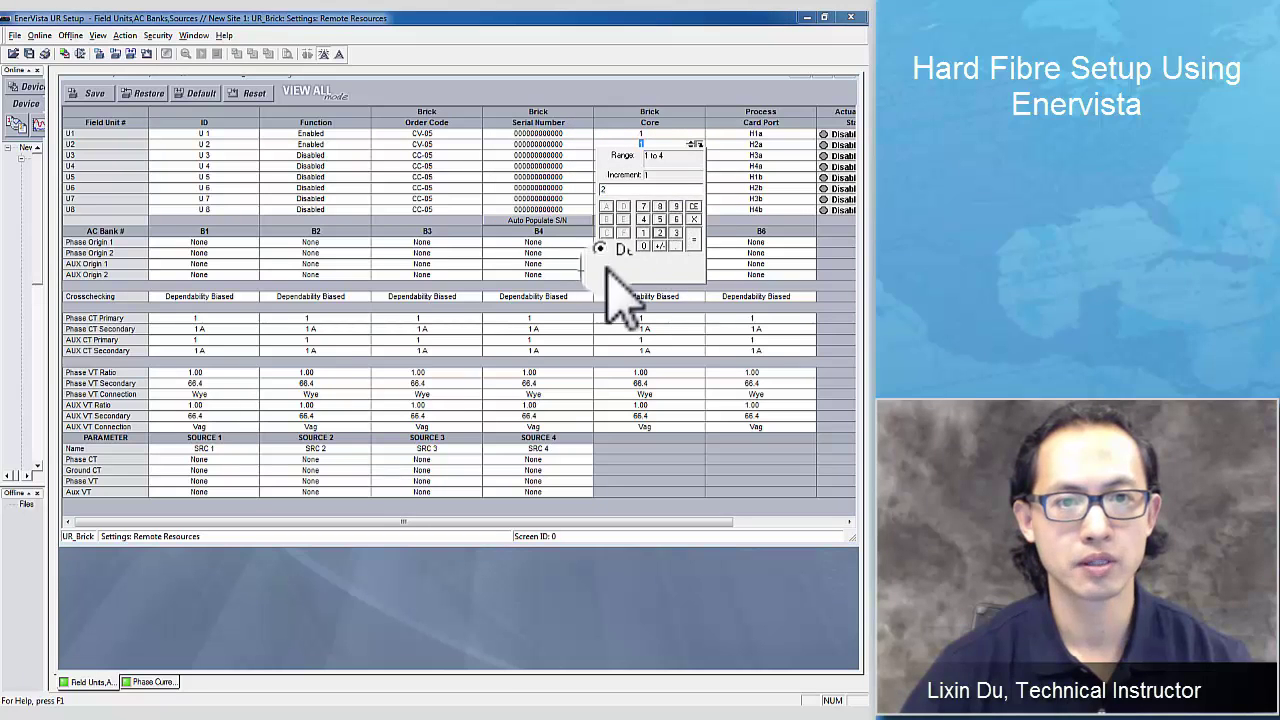
left_click(686, 241)
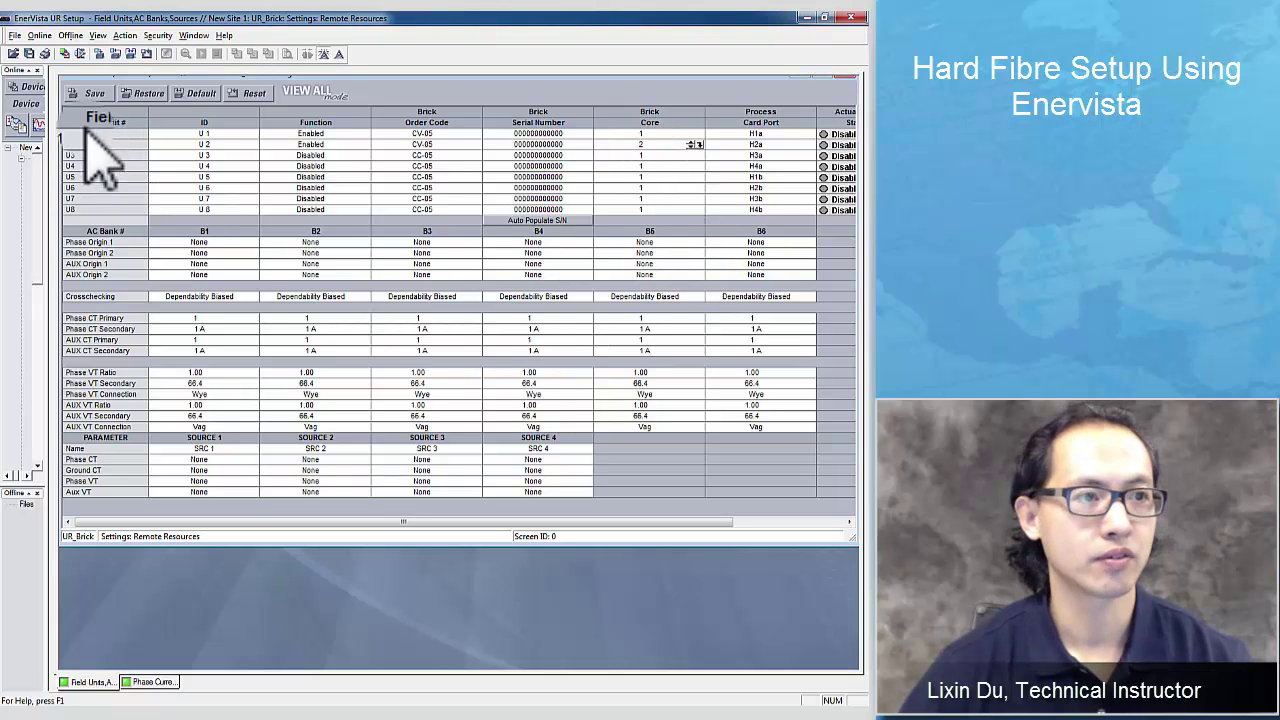
left_click(95, 95)
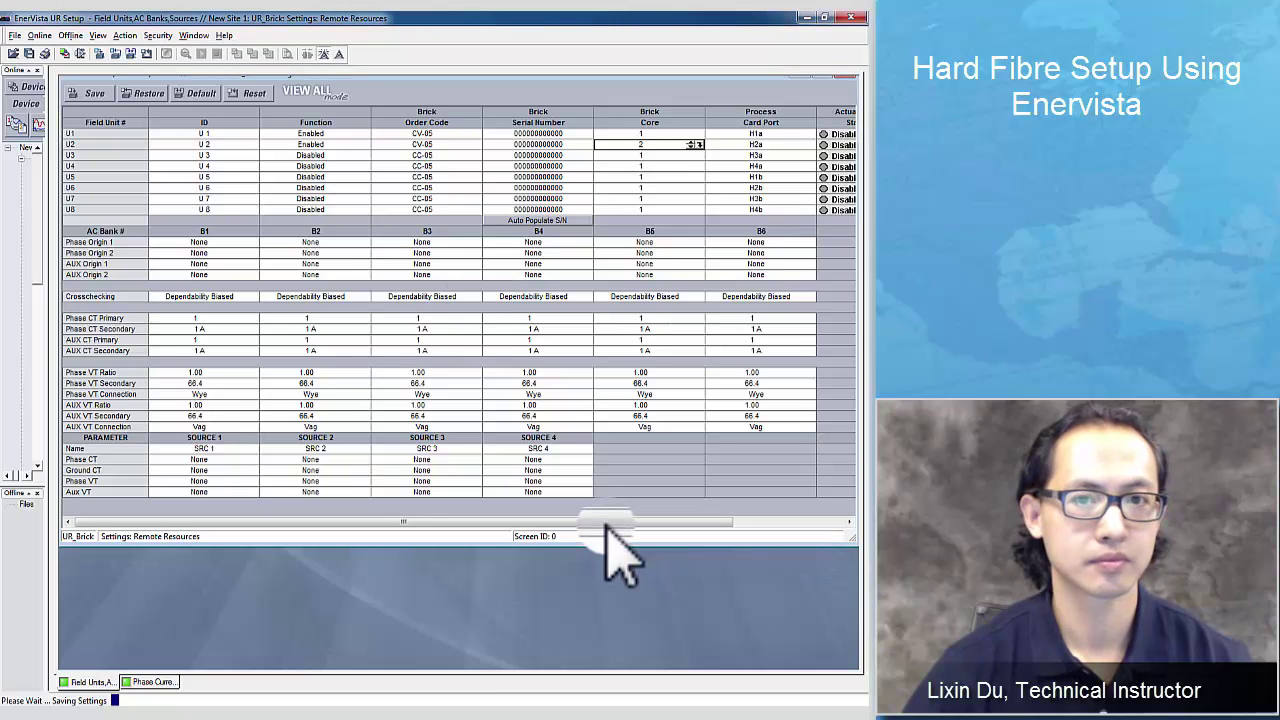
Auto-populate serial numbers, accepting actual bricks for U1 and U2 and skipping U3–U8
left_click_drag(607, 523, 686, 528)
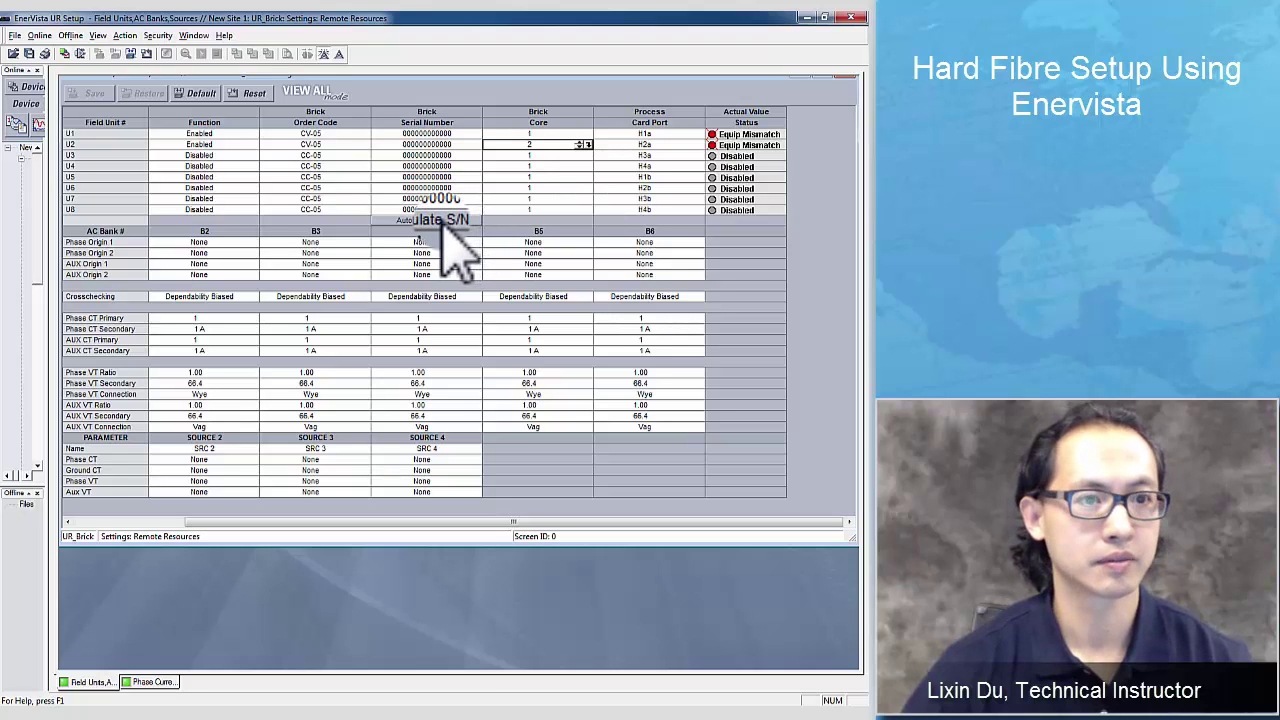
left_click(443, 222)
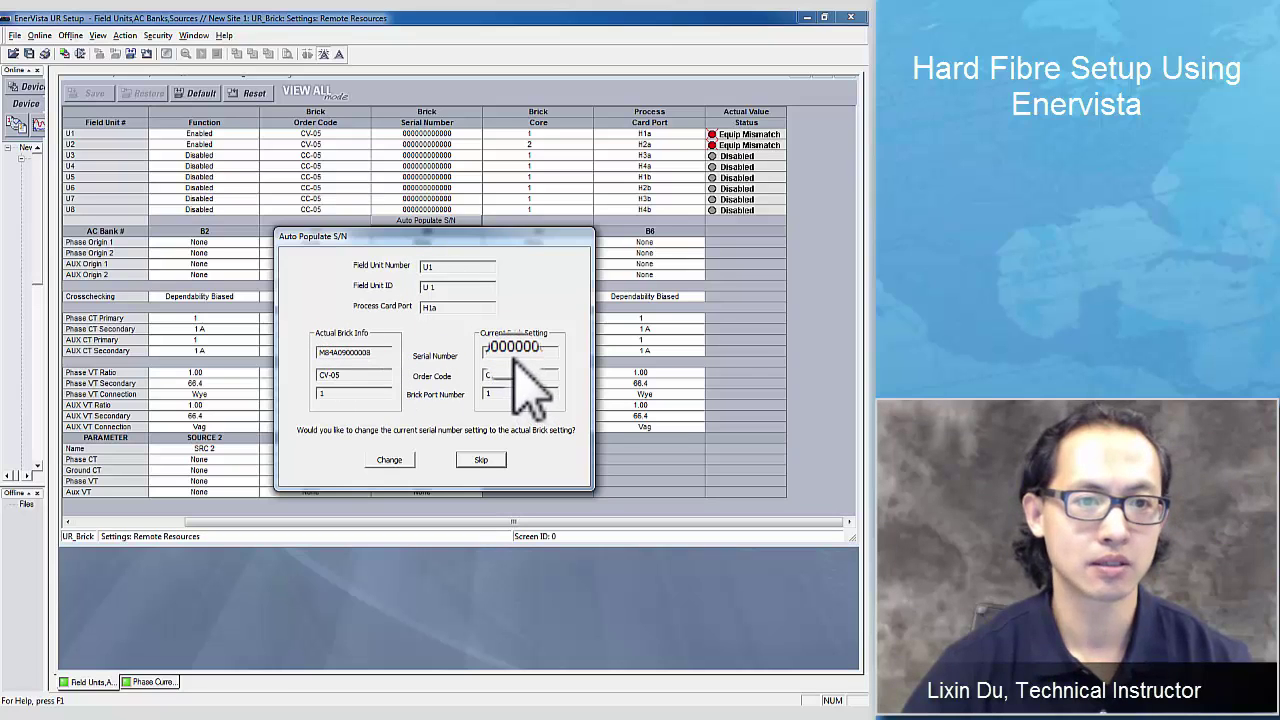
left_click(398, 462)
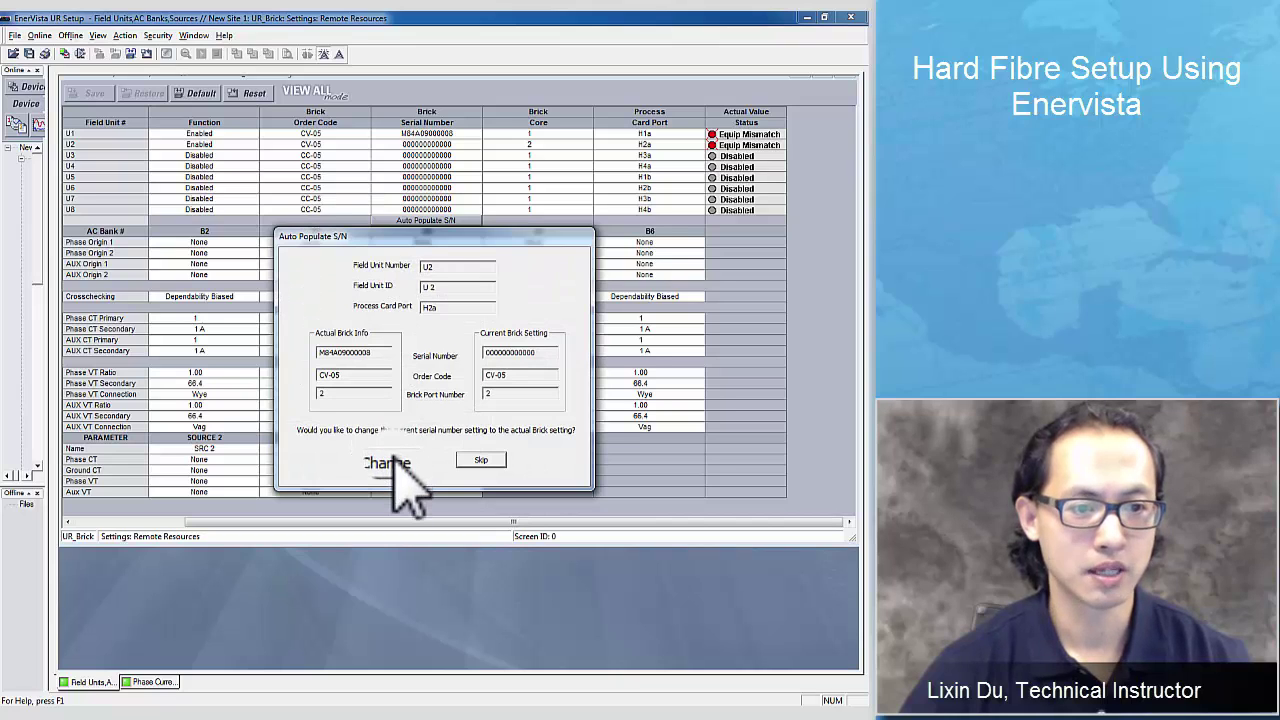
left_click(390, 461)
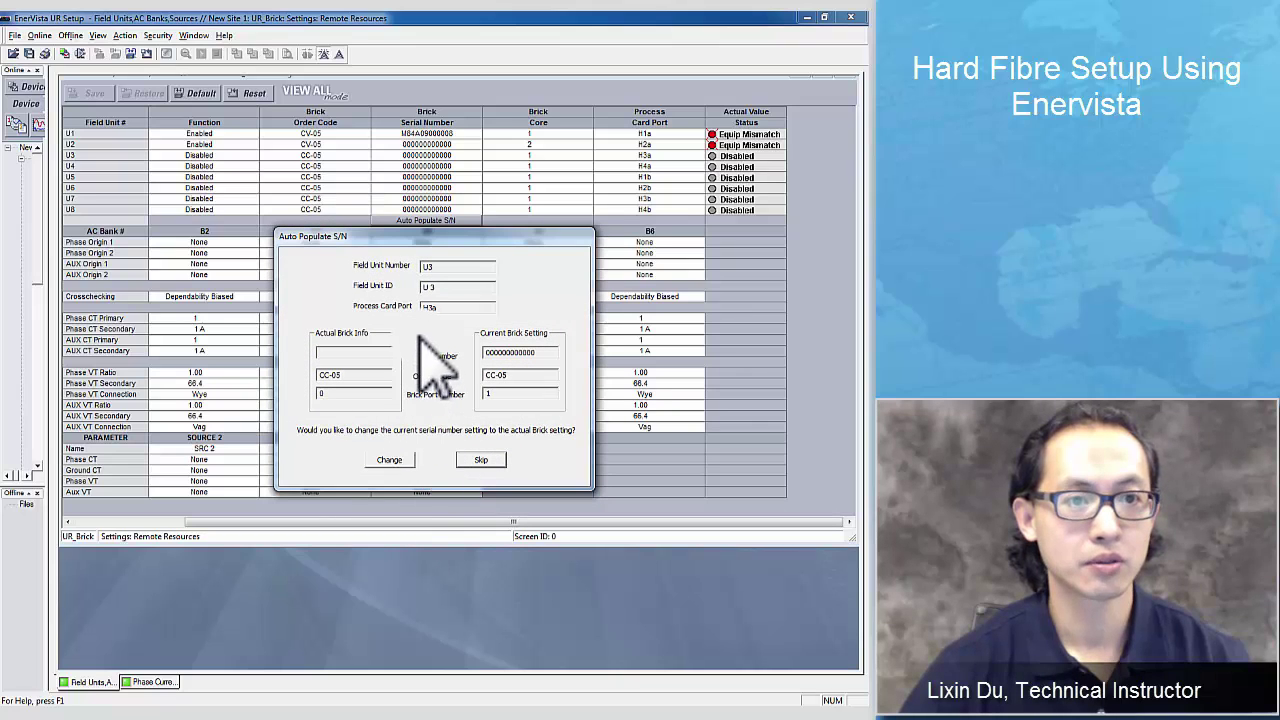
left_click(480, 461)
left_click(481, 461)
left_click(481, 461)
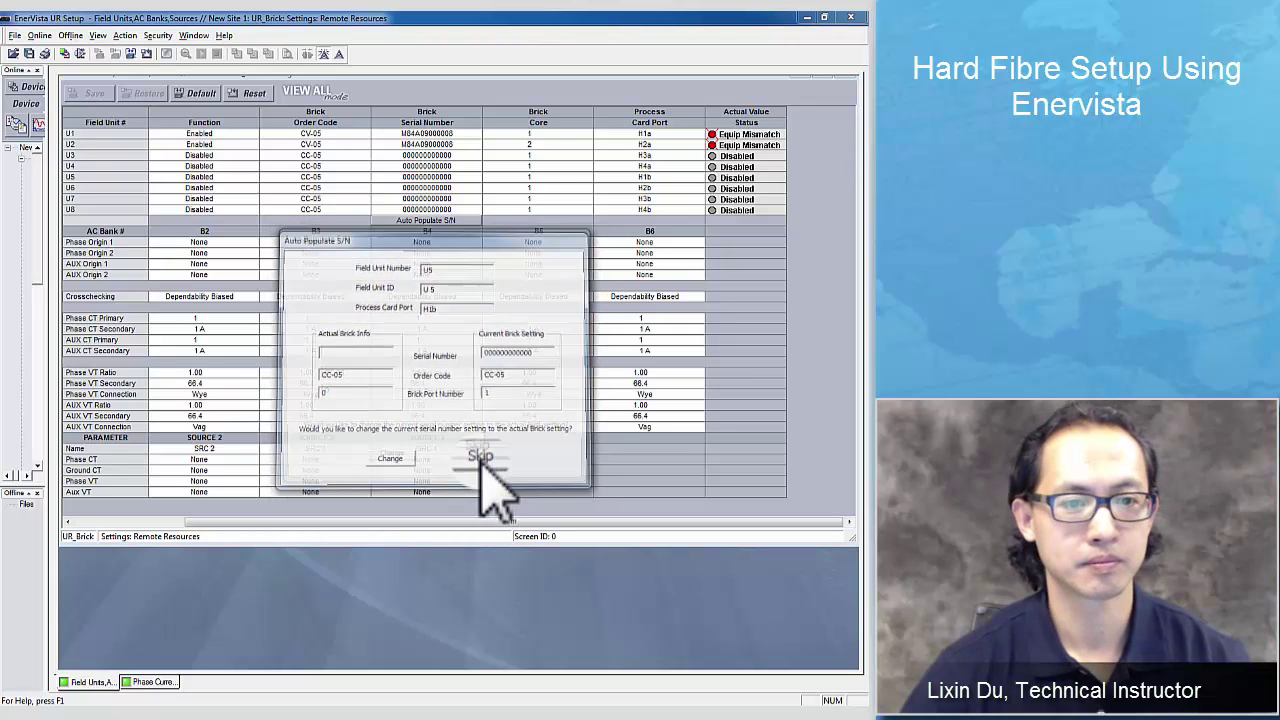
left_click(480, 460)
left_click(481, 460)
left_click(484, 462)
left_click(527, 406)
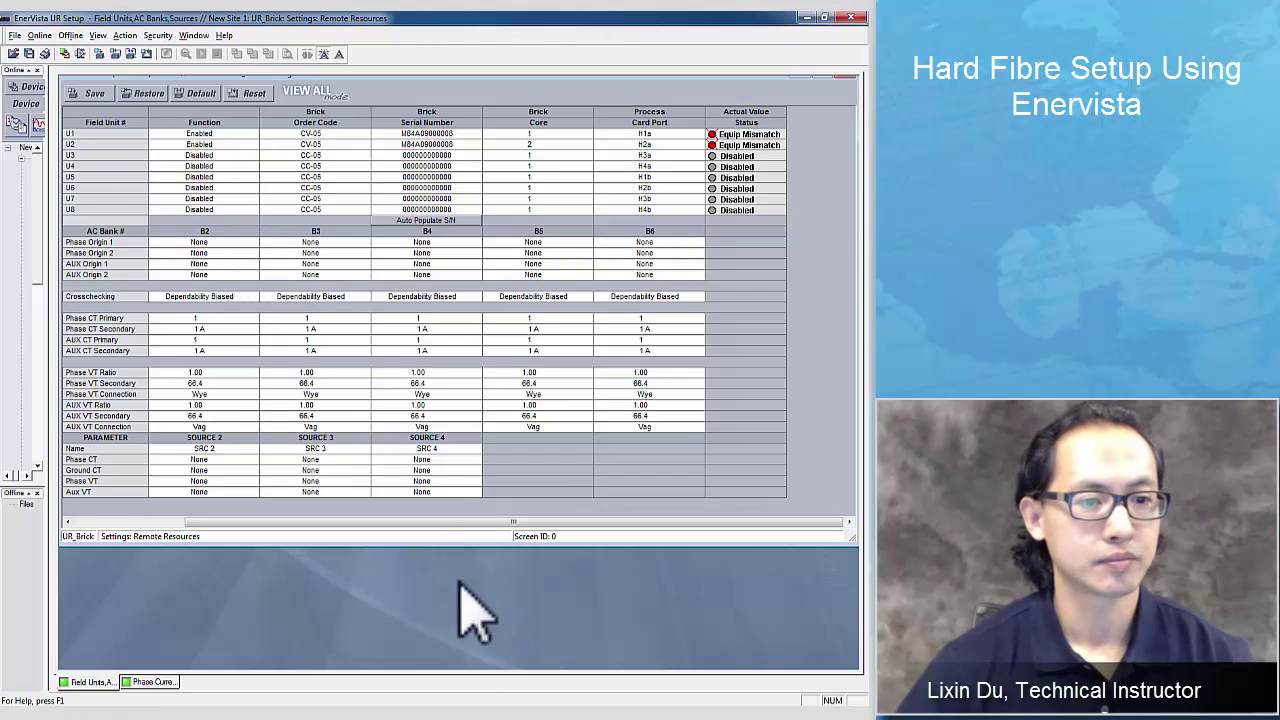
Map bank B1's phase origin to U1/AC1..3 and aux origin to U1/AC4
left_click_drag(333, 521, 272, 522)
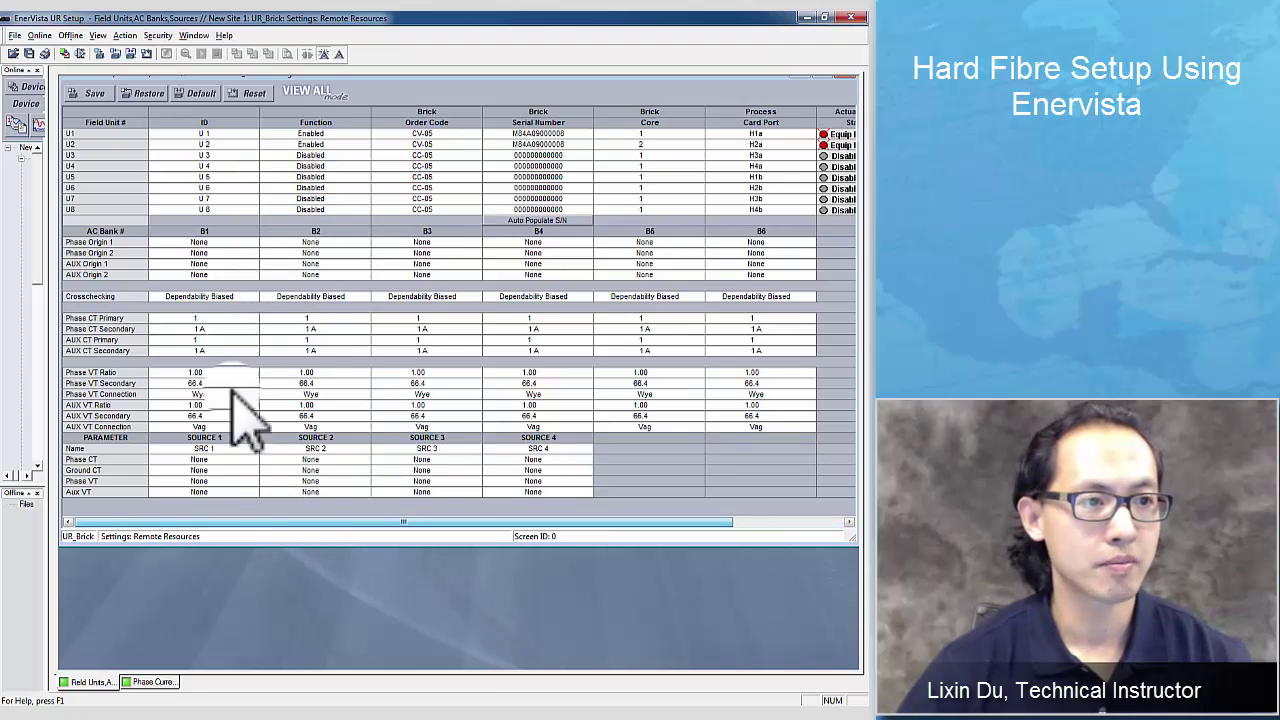
left_click(255, 241)
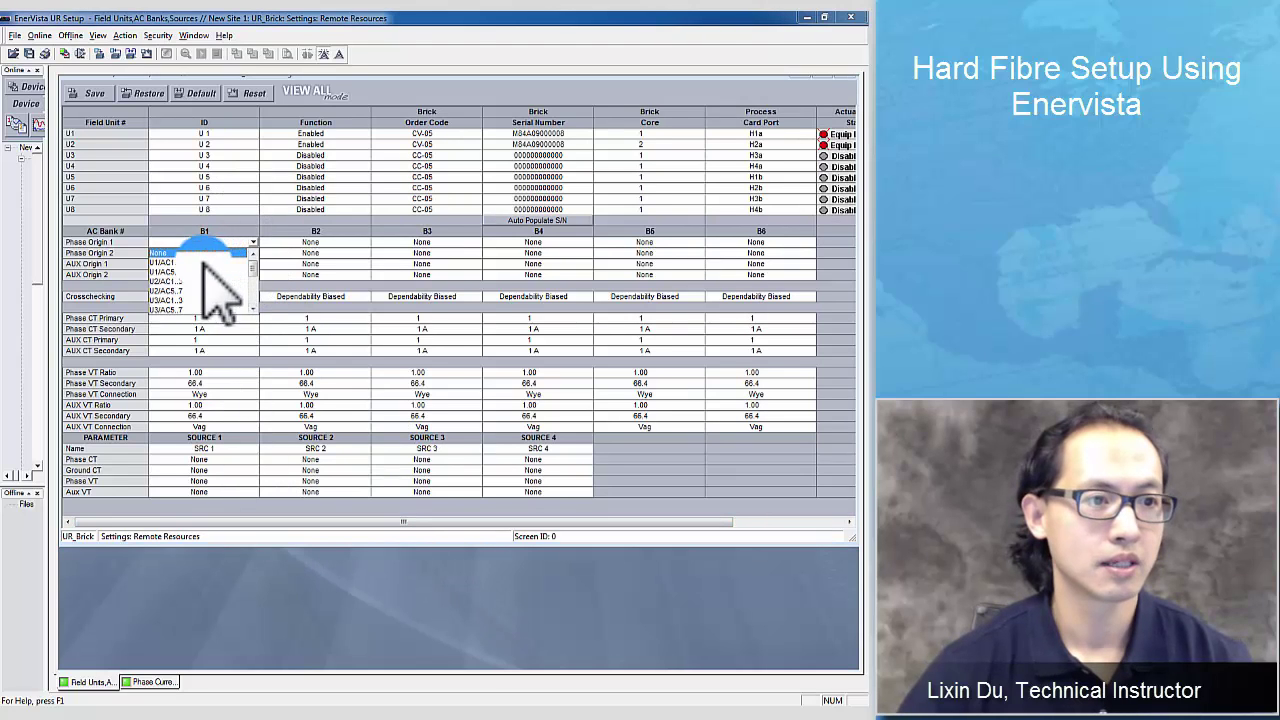
left_click(188, 290)
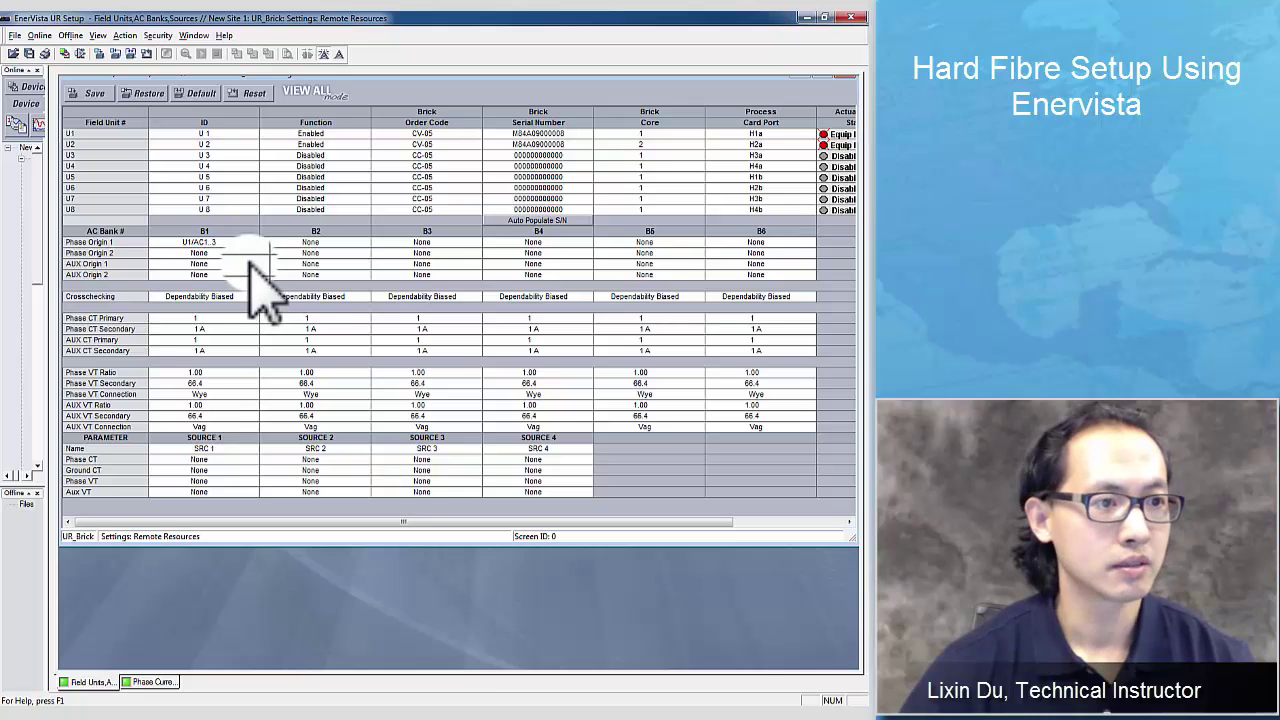
left_click(252, 263)
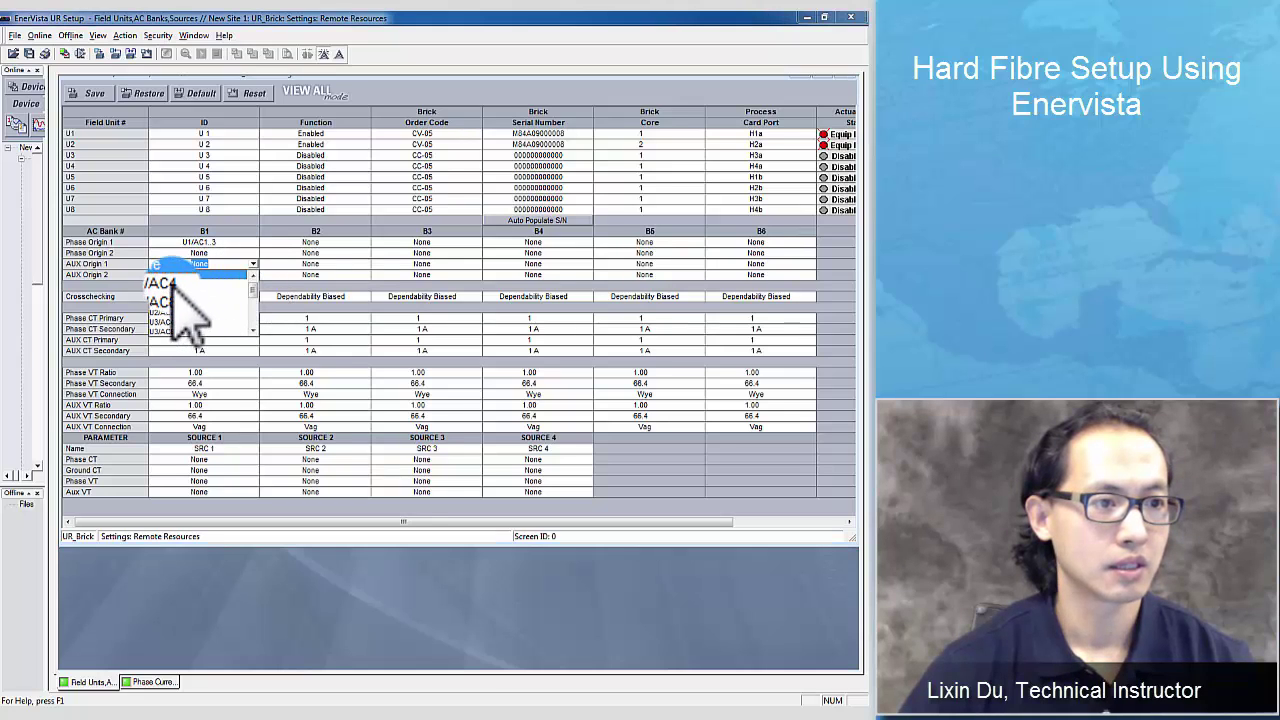
left_click(172, 280)
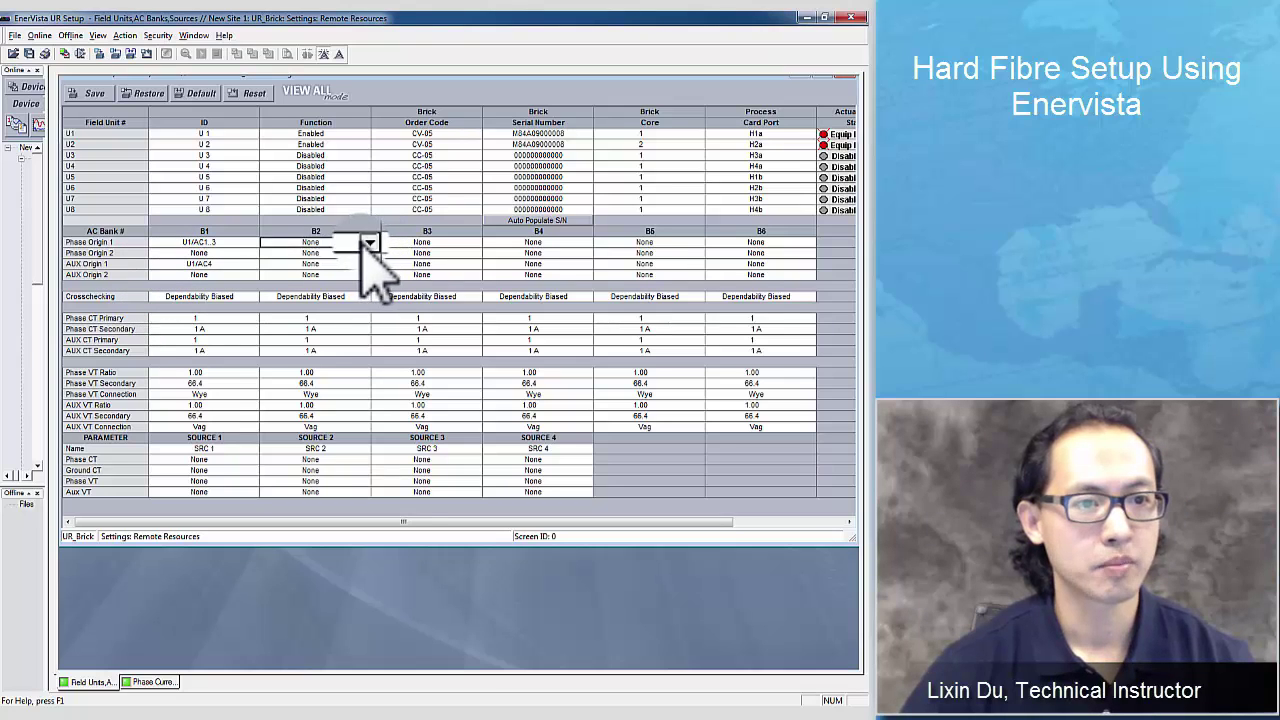
Map bank B2 to U1/AC5..7 and U1/AC8, and rate B1's CTs at 5 A
left_click(362, 241)
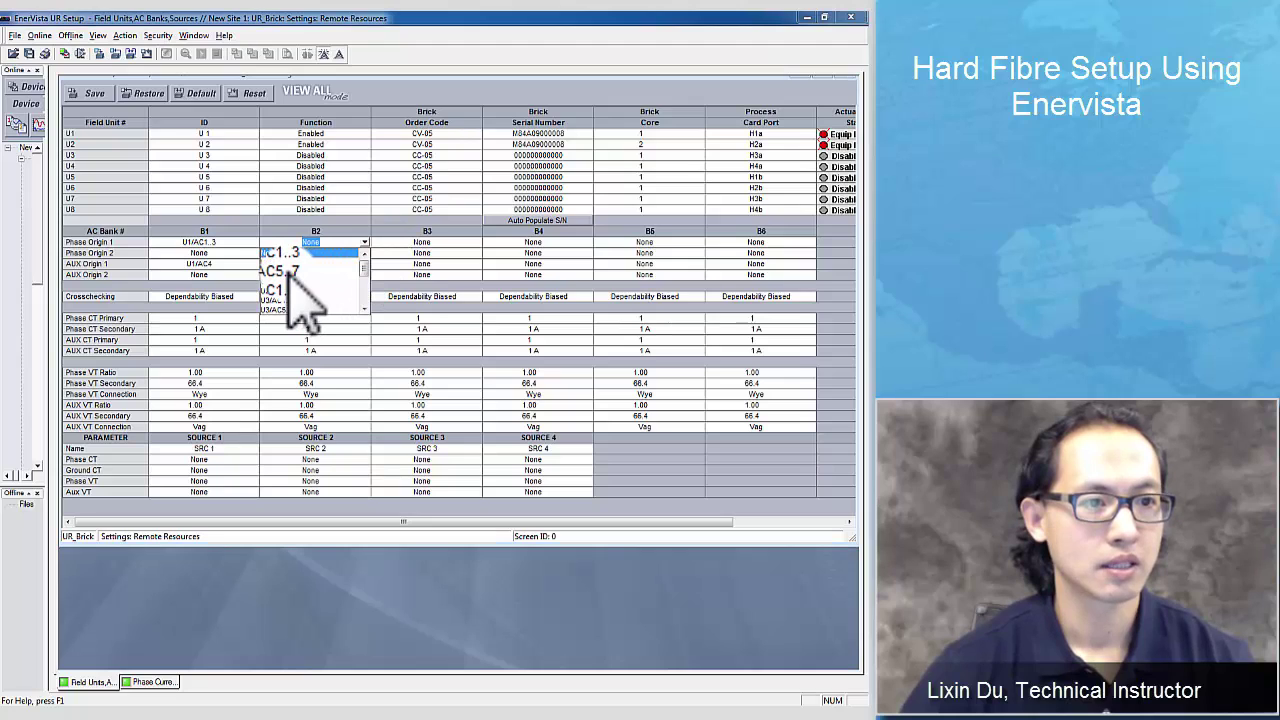
left_click(296, 270)
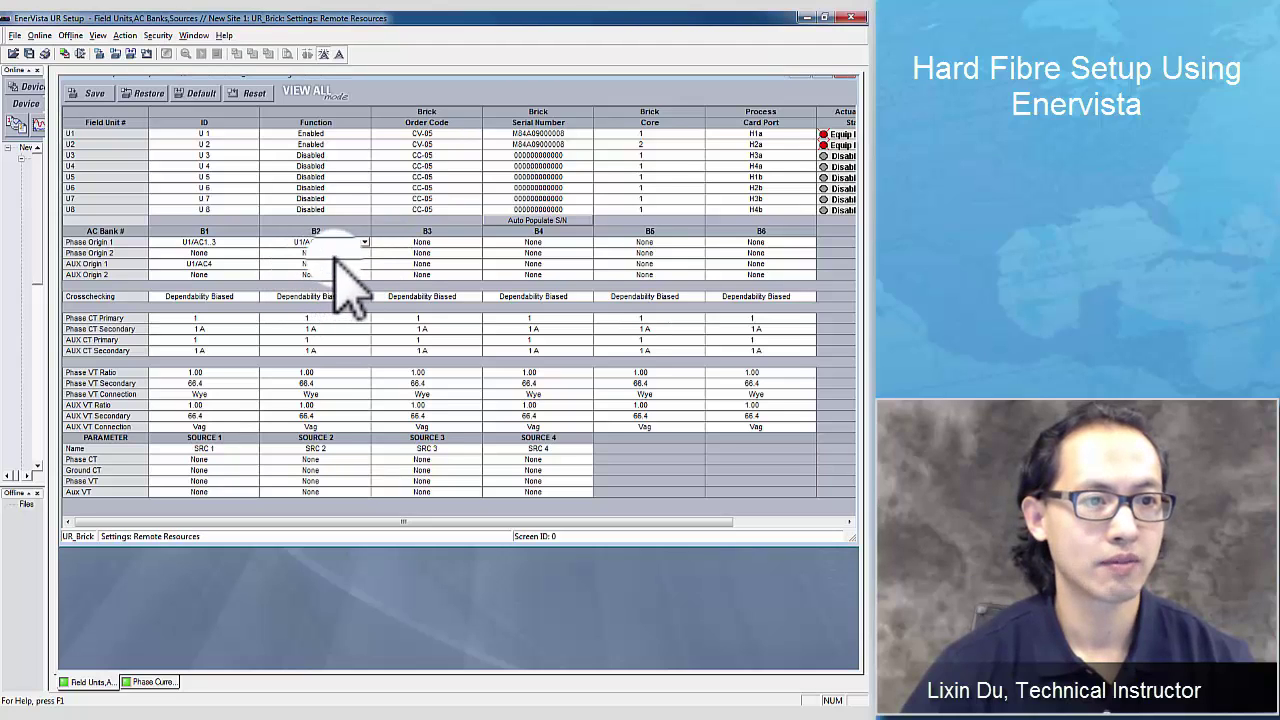
left_click(348, 272)
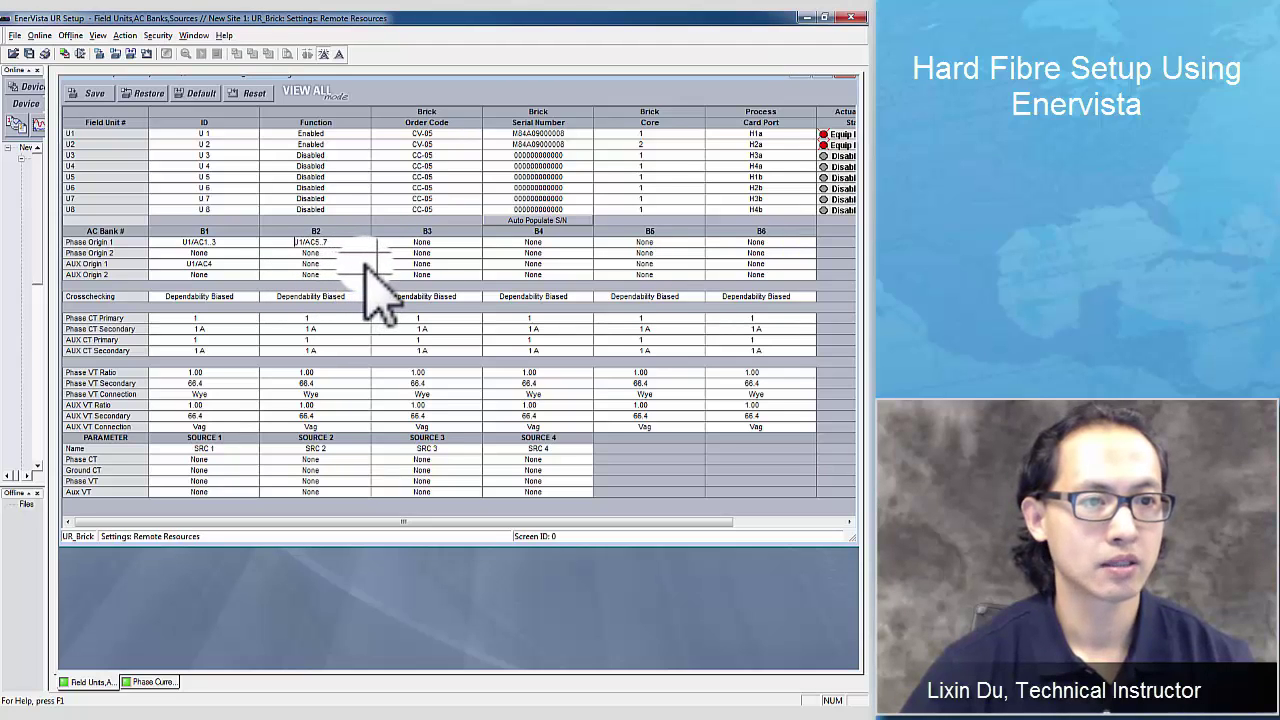
left_click(364, 264)
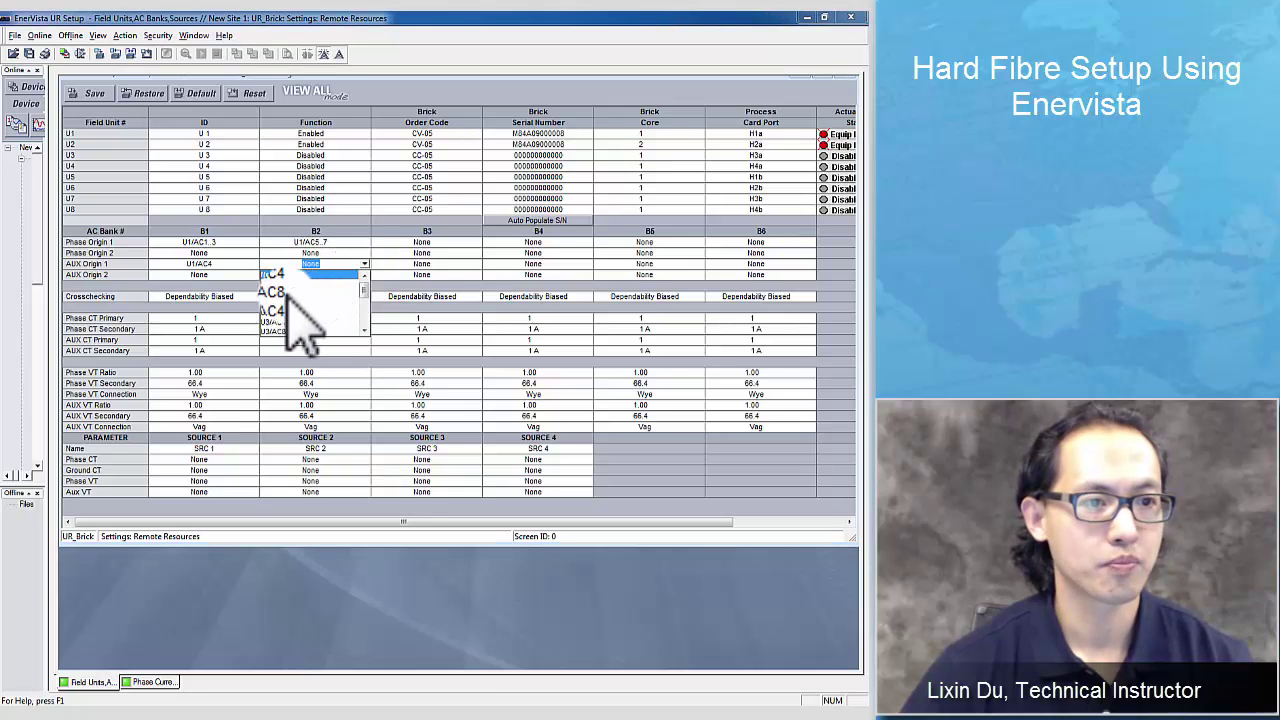
left_click(285, 293)
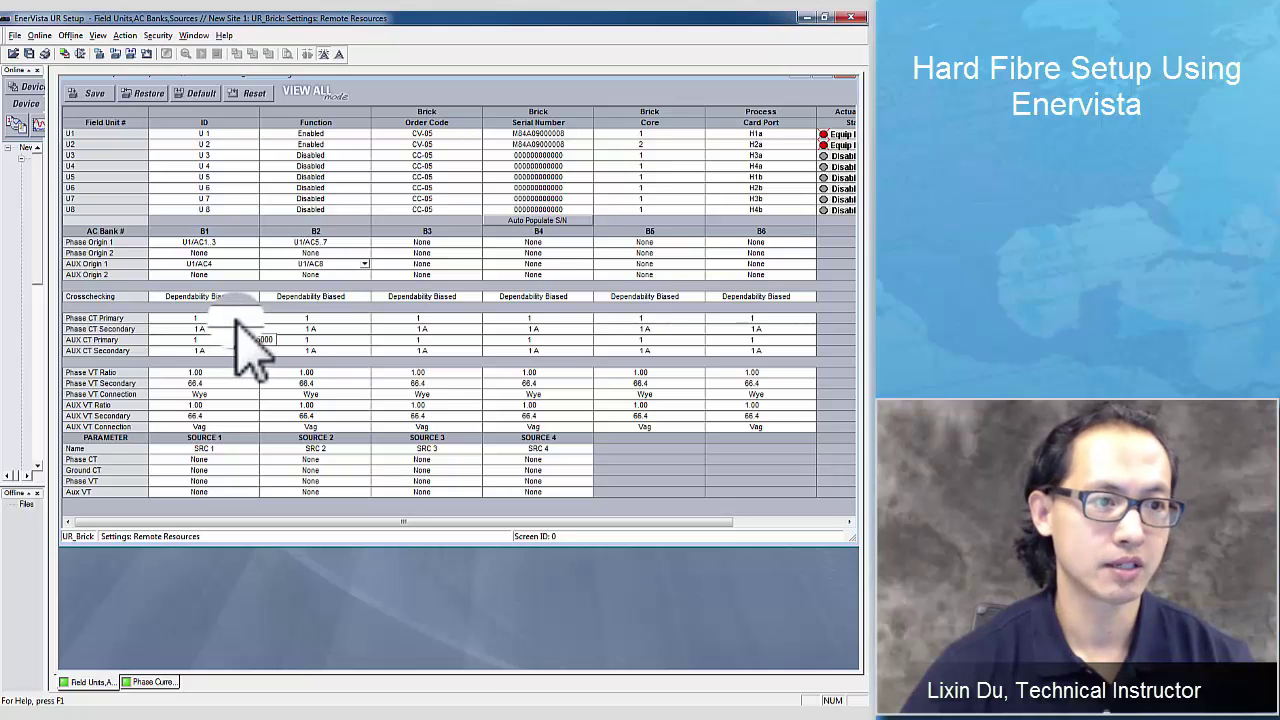
left_click(238, 320)
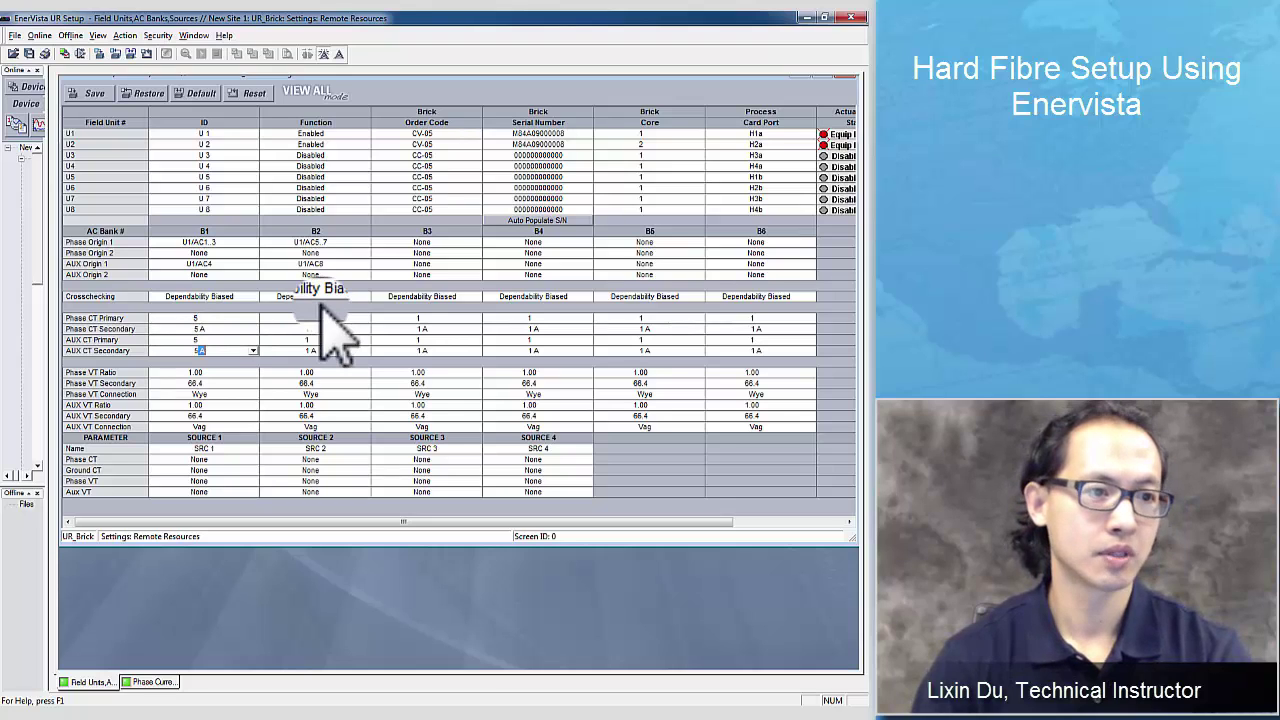
key("Up")
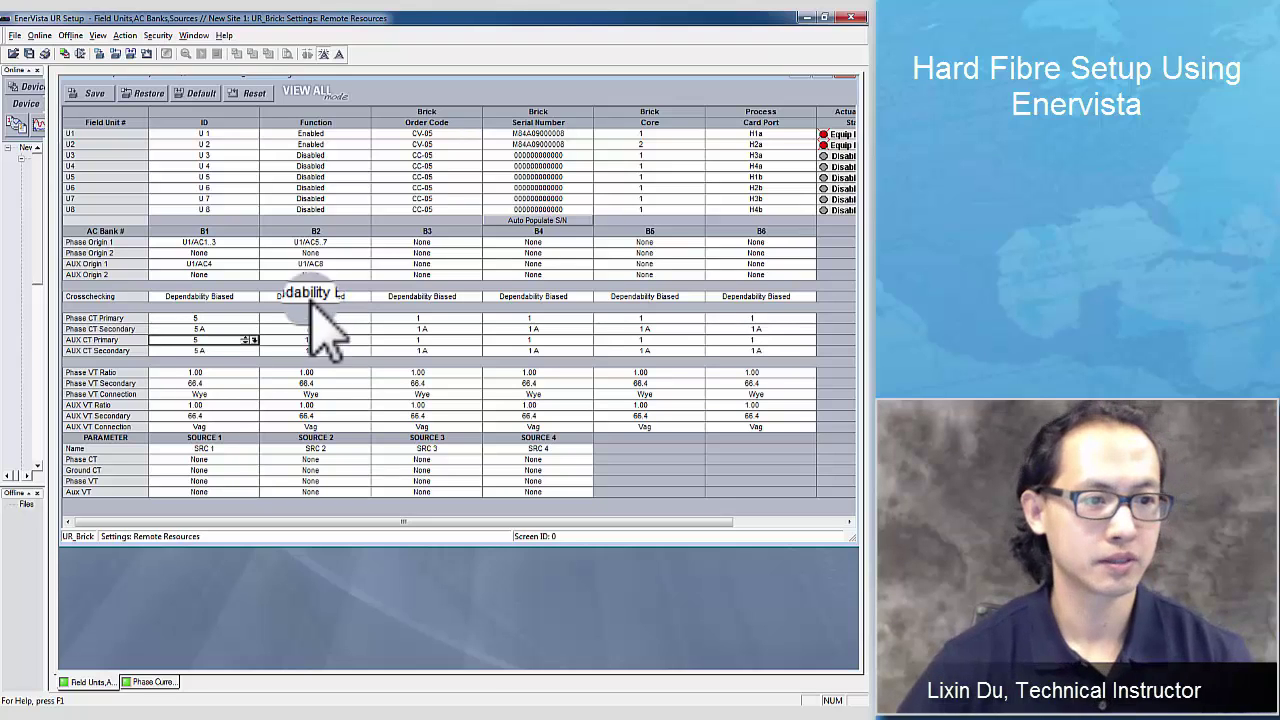
Assign Source 1 phase and ground CT to bank B1, phase and aux VT to B2
left_click(253, 460)
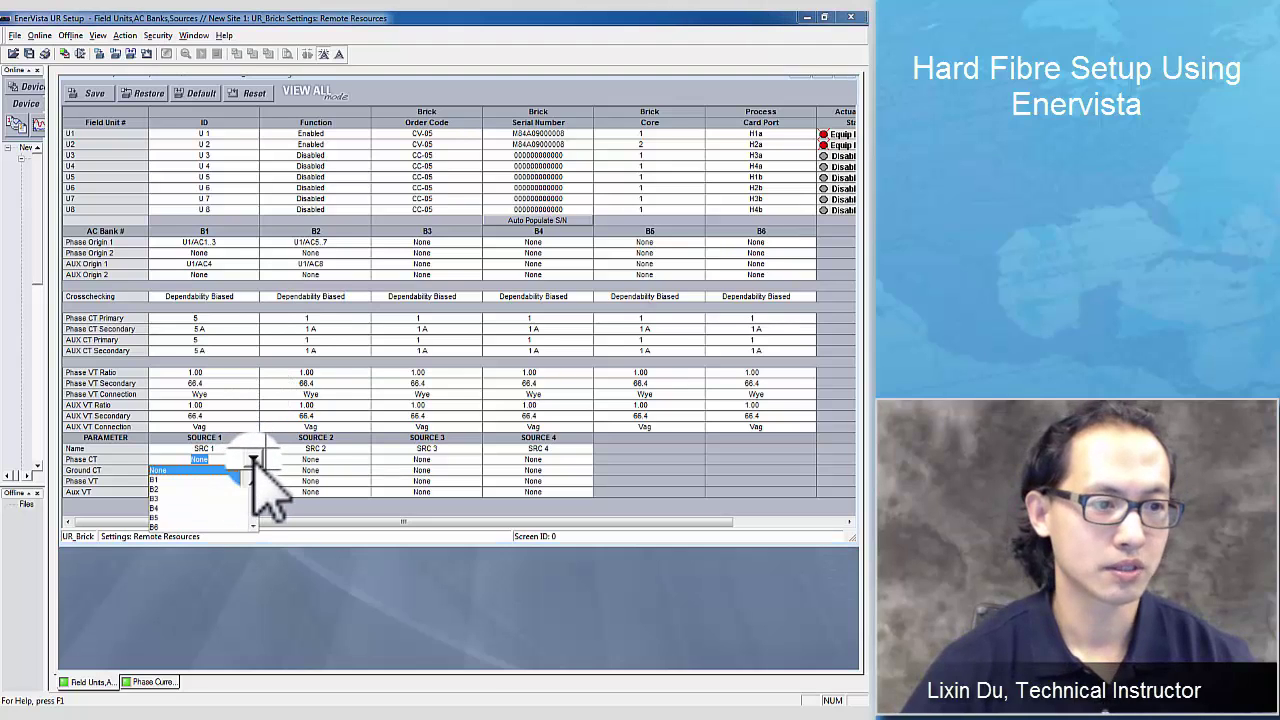
left_click(158, 482)
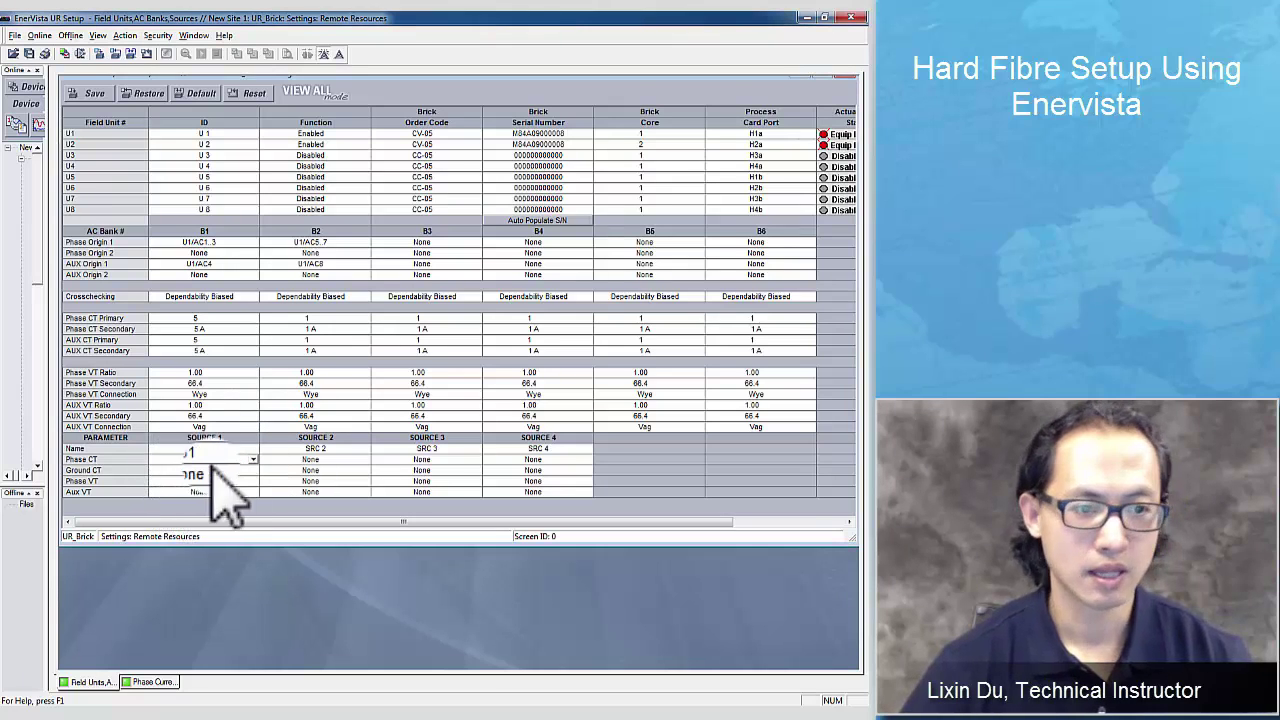
left_click(251, 470)
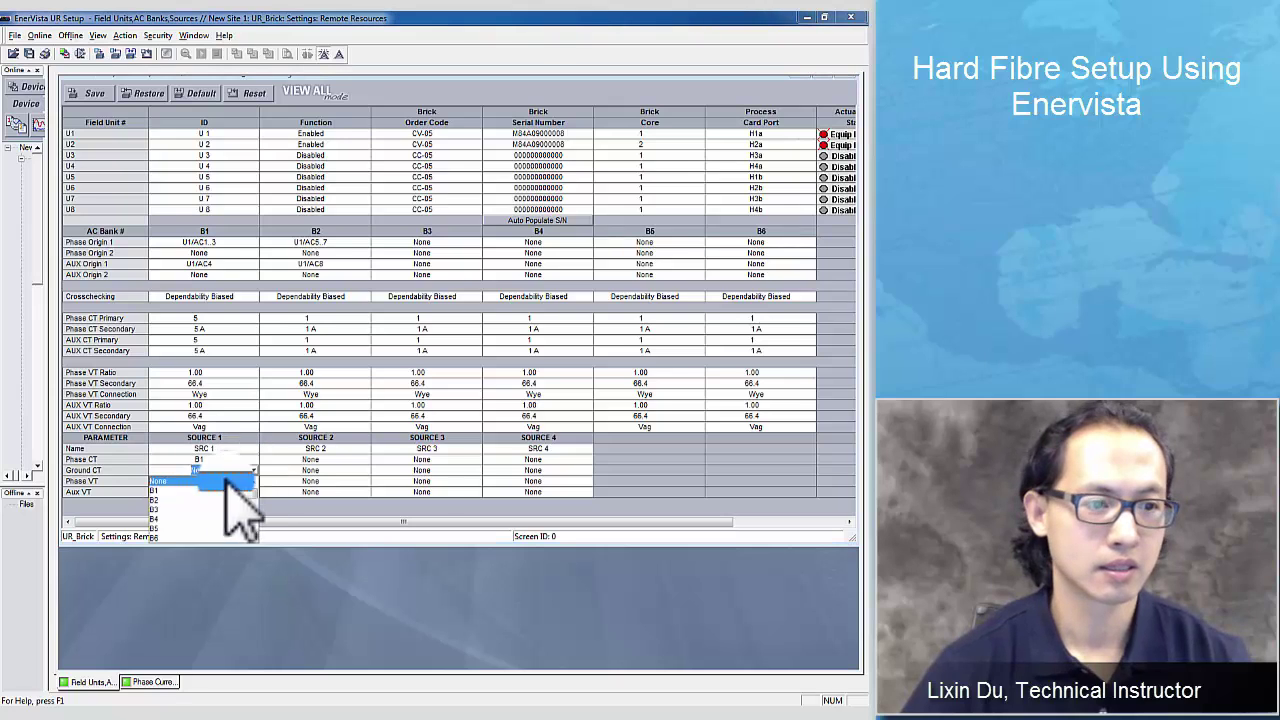
left_click(157, 482)
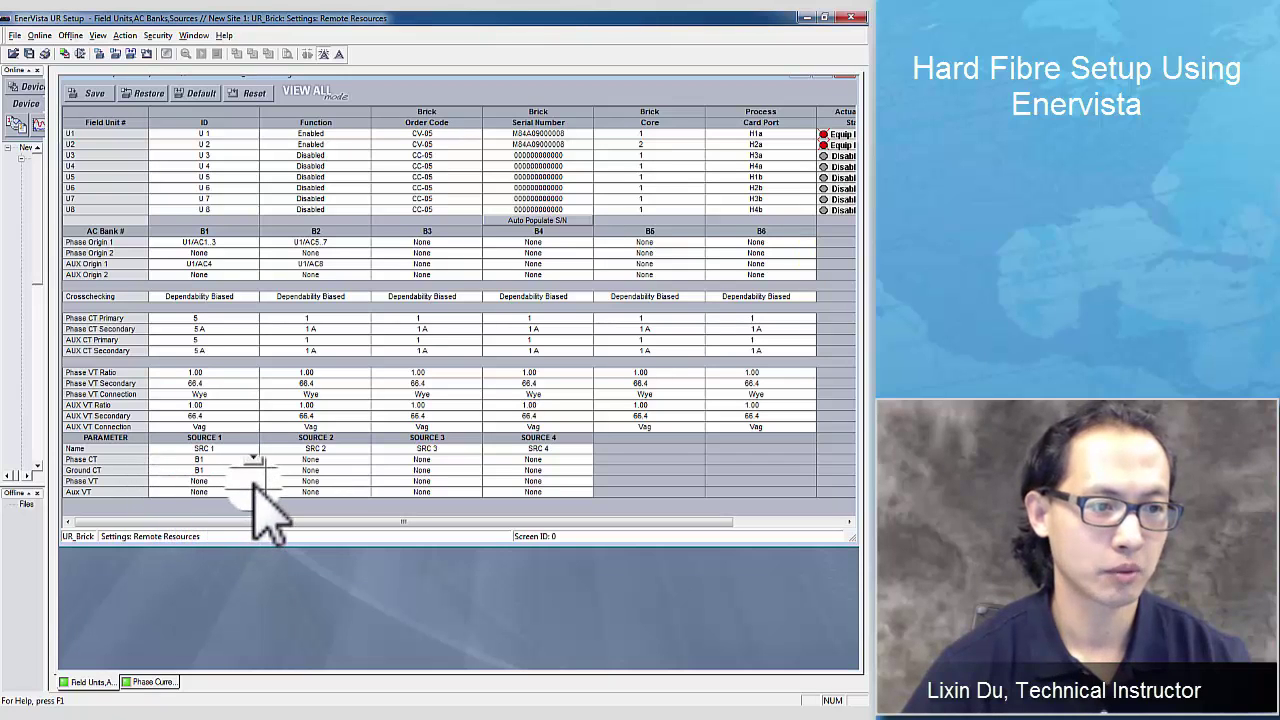
left_click(252, 481)
left_click(160, 510)
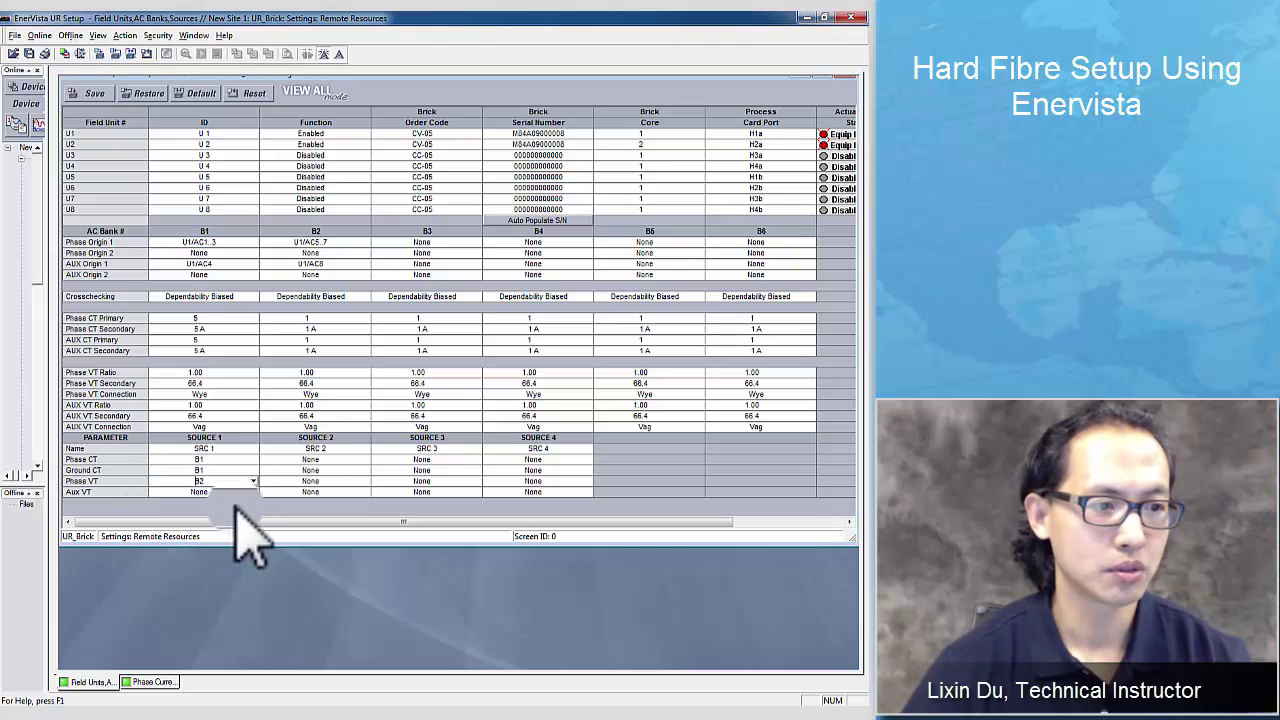
left_click(253, 492)
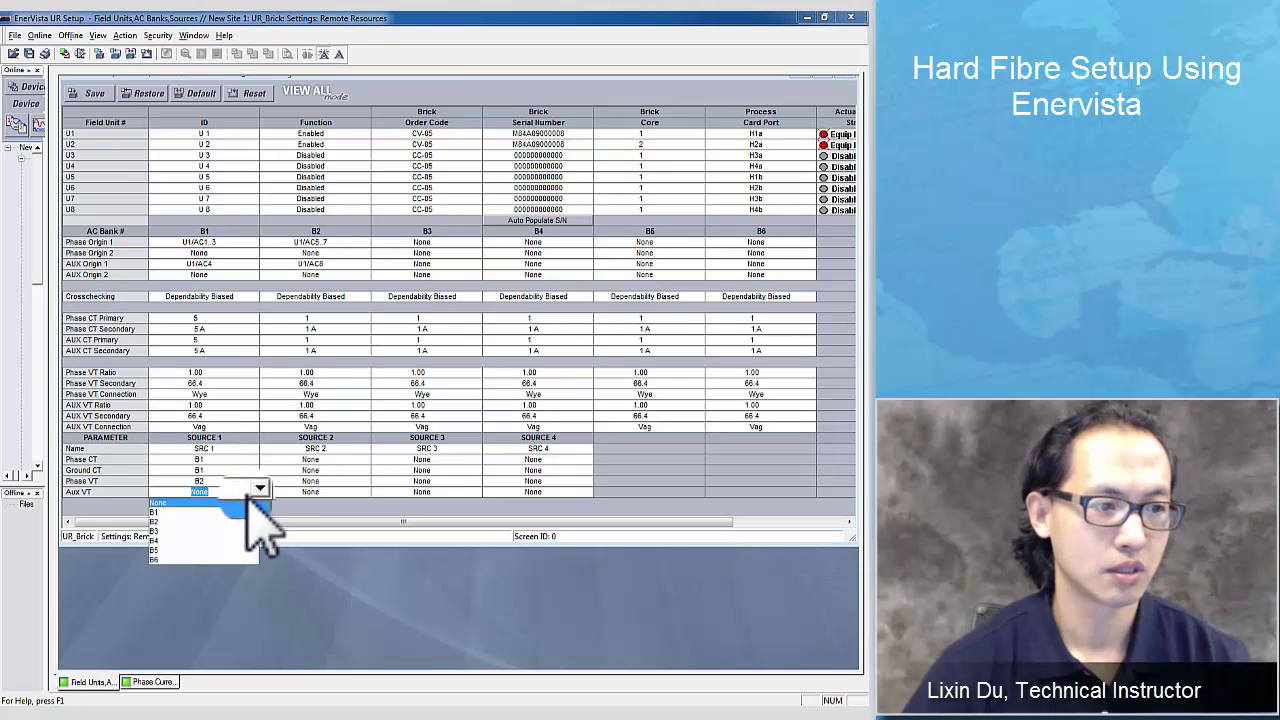
left_click(150, 520)
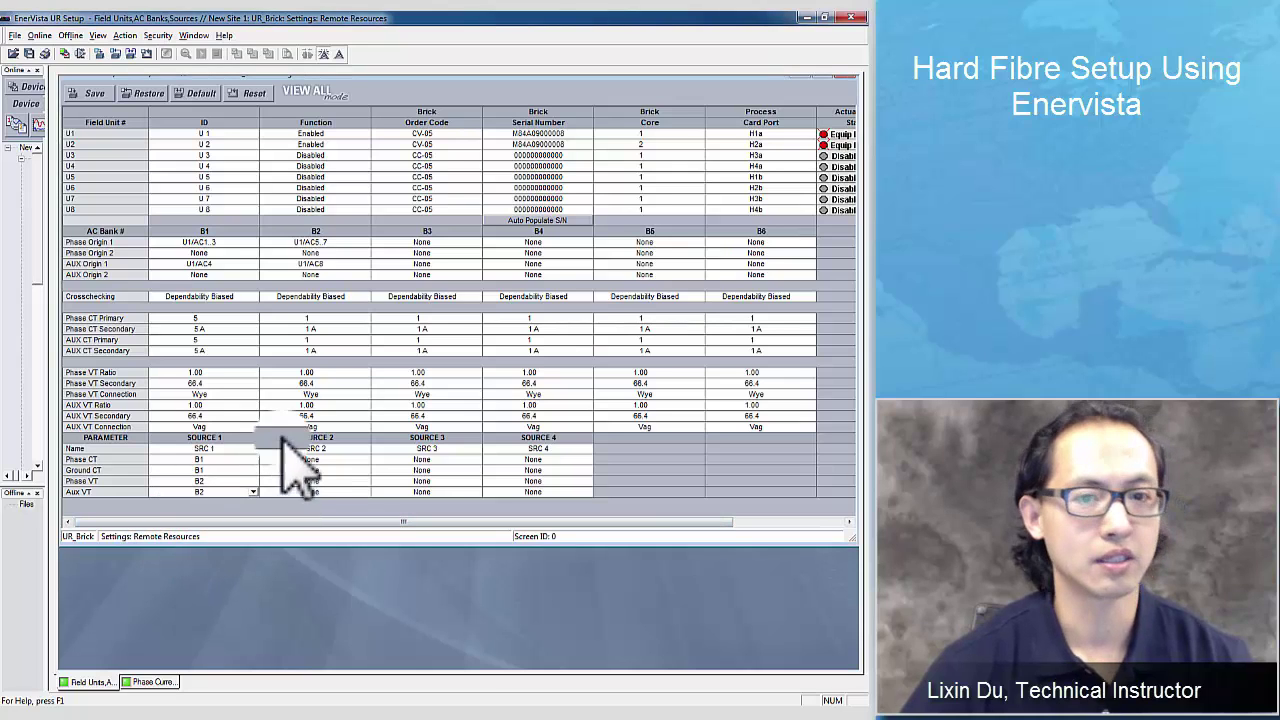
Save the remote resources settings so U1 and U2 show status OK
left_click(92, 95)
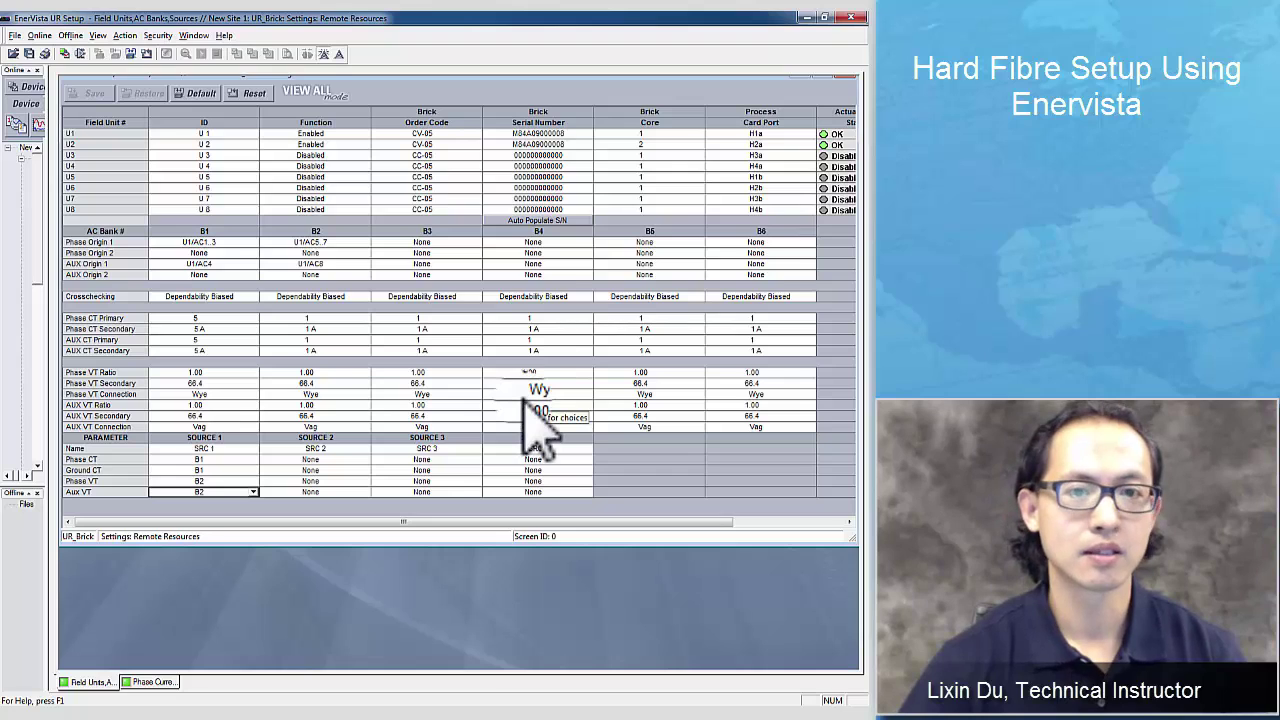
Open the Phase Current actual values screen for Source 1
left_click(152, 684)
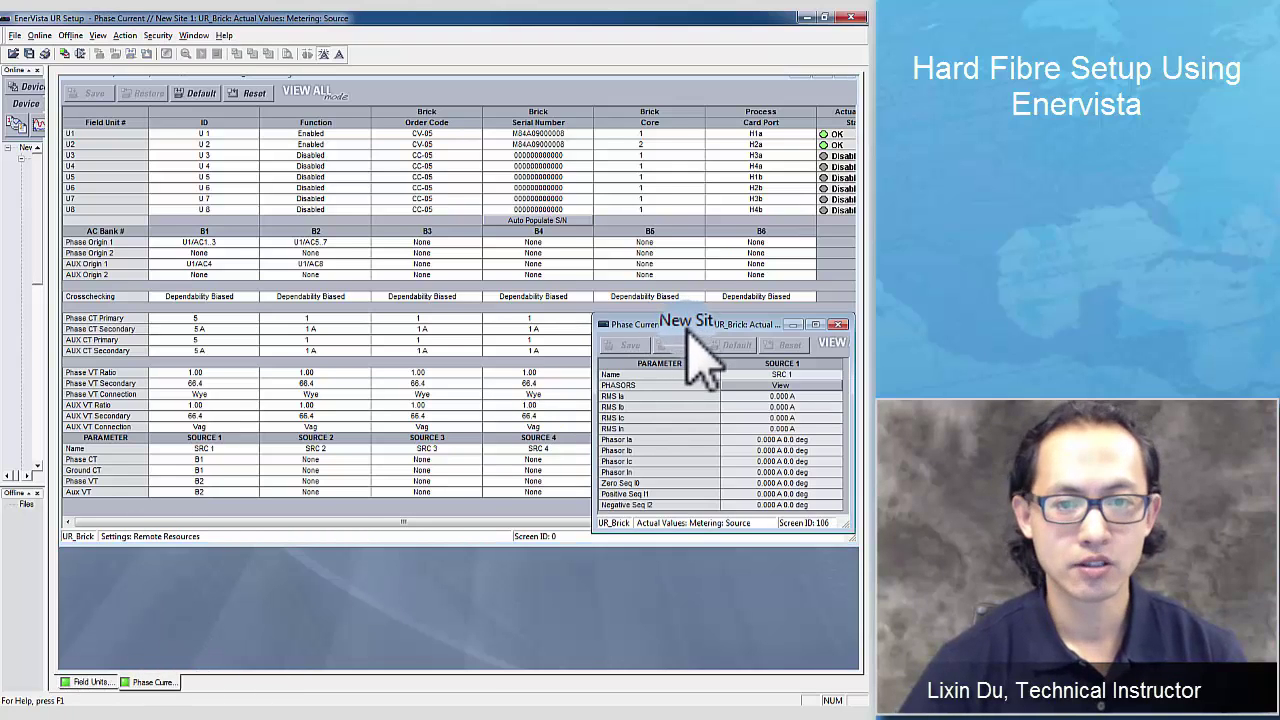